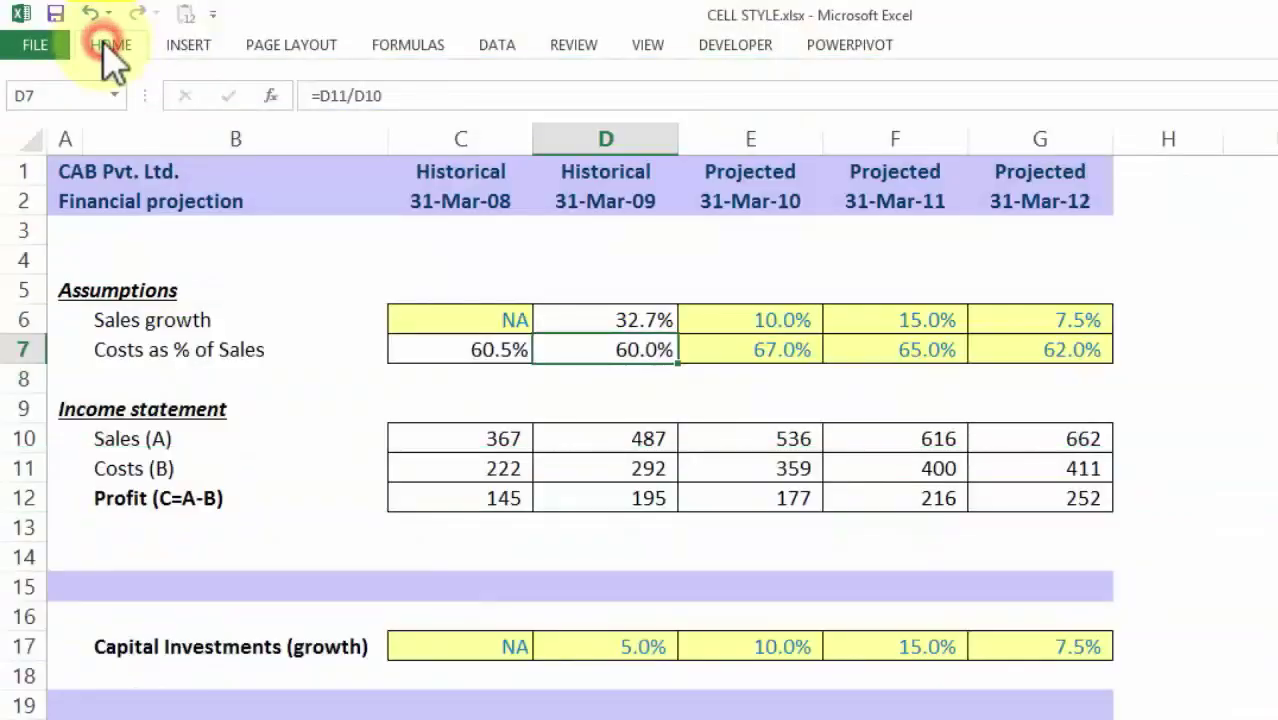
Look through the Home tab's cell styles list without applying any style.
click(104, 46)
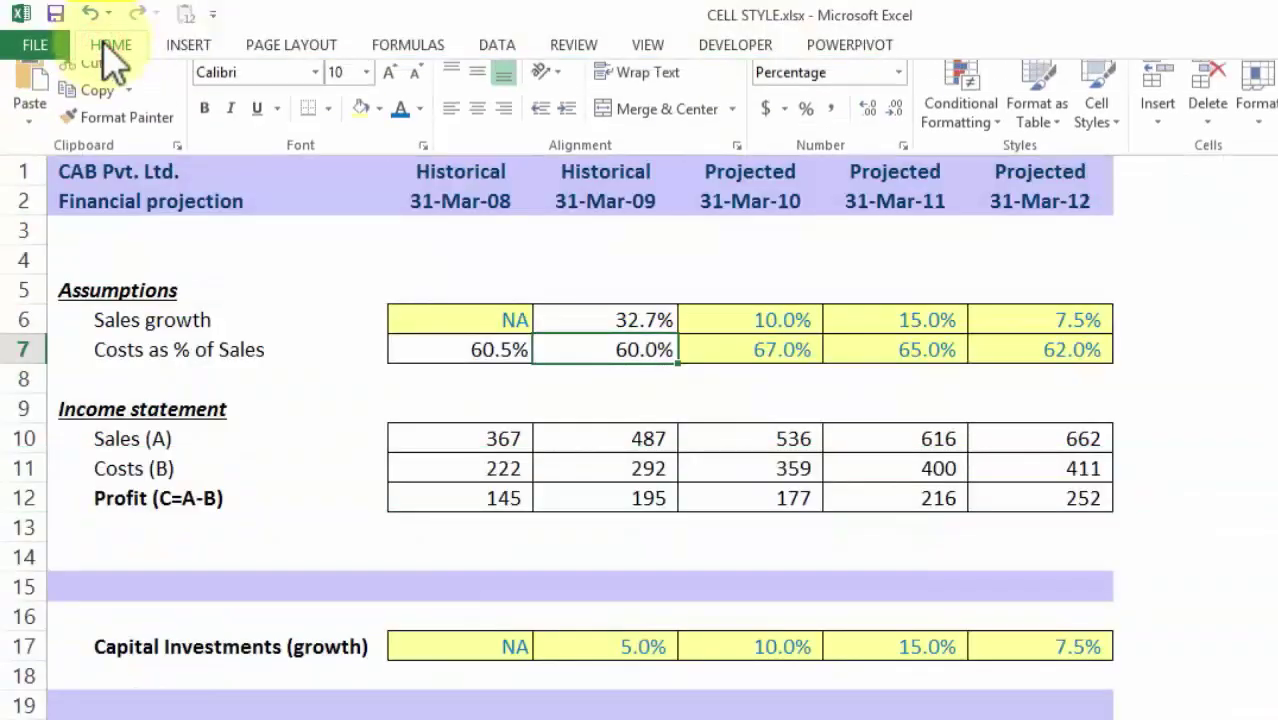
click(1100, 128)
click(1098, 128)
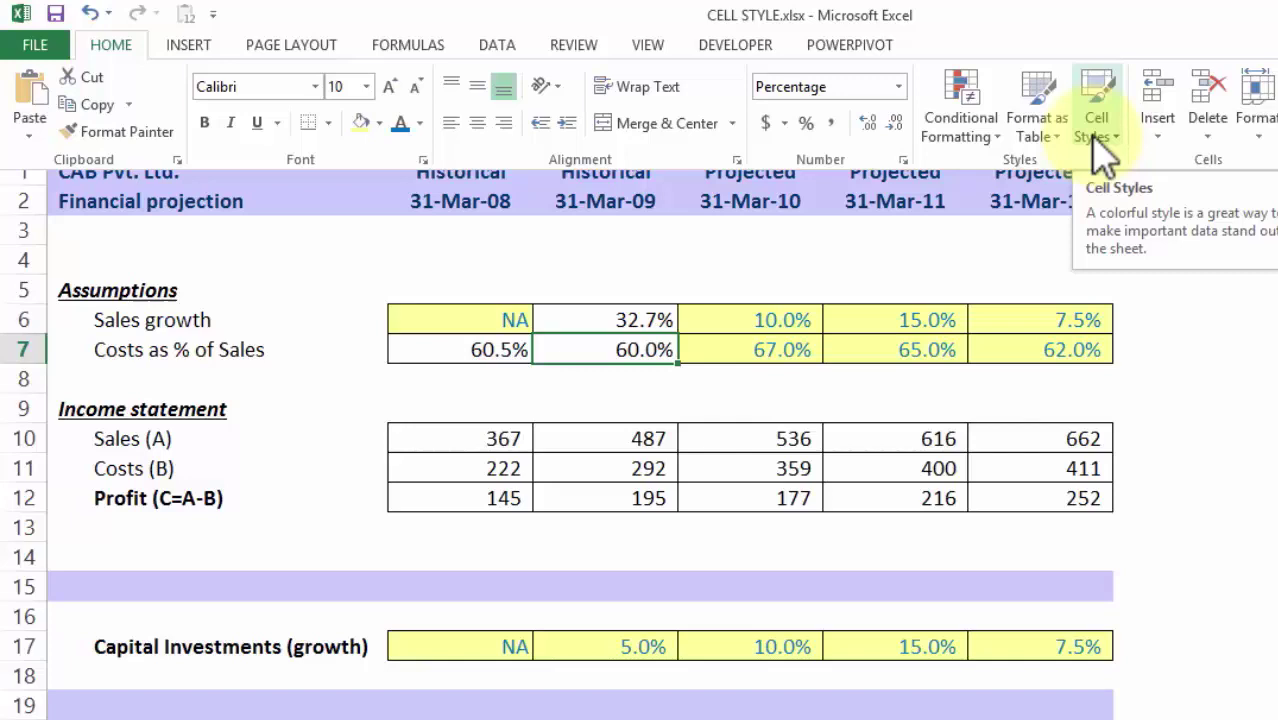
click(688, 245)
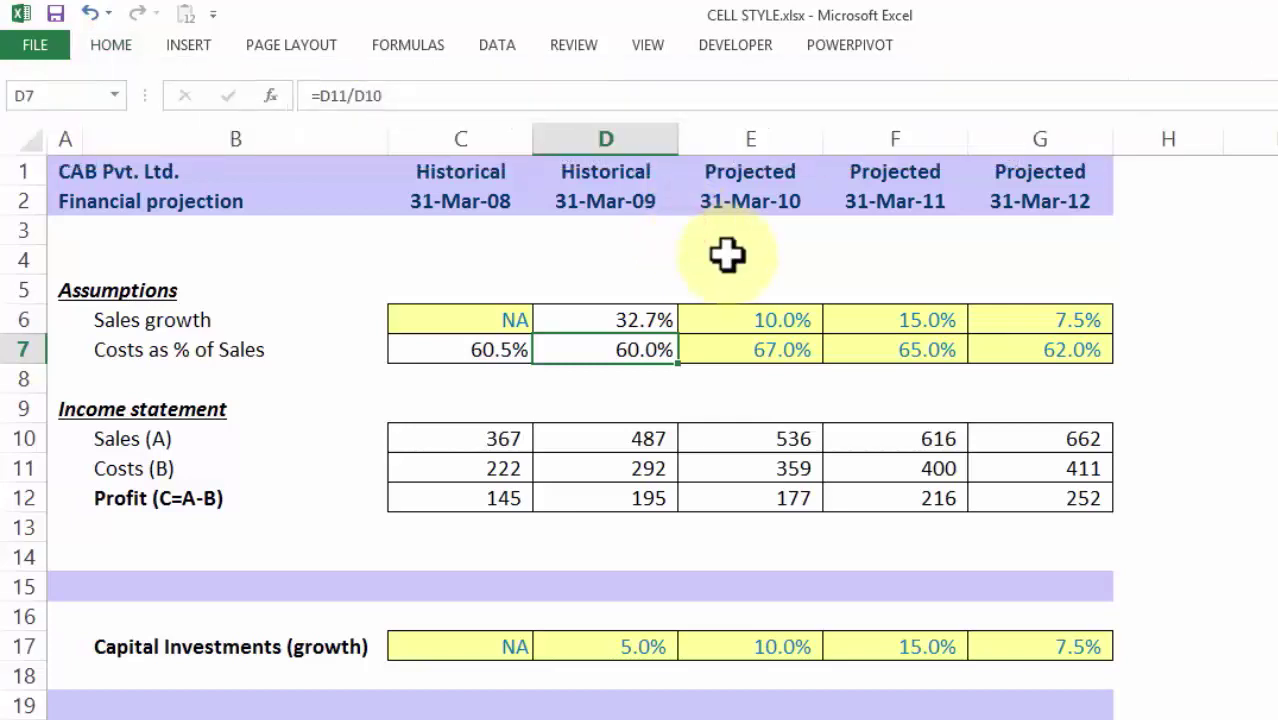
Enter 20% as the 31-Mar-10 sales growth in E6 and point out the assumption row labels.
click(795, 320)
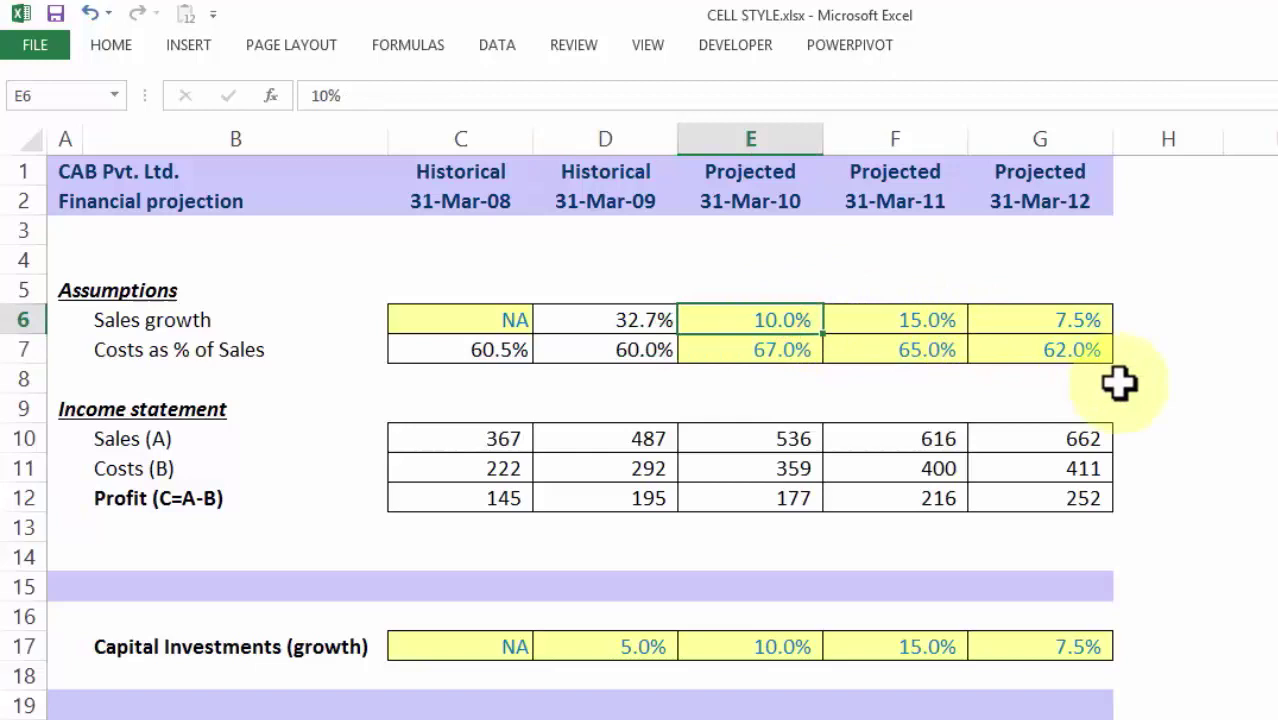
text(20%)
key(Return)
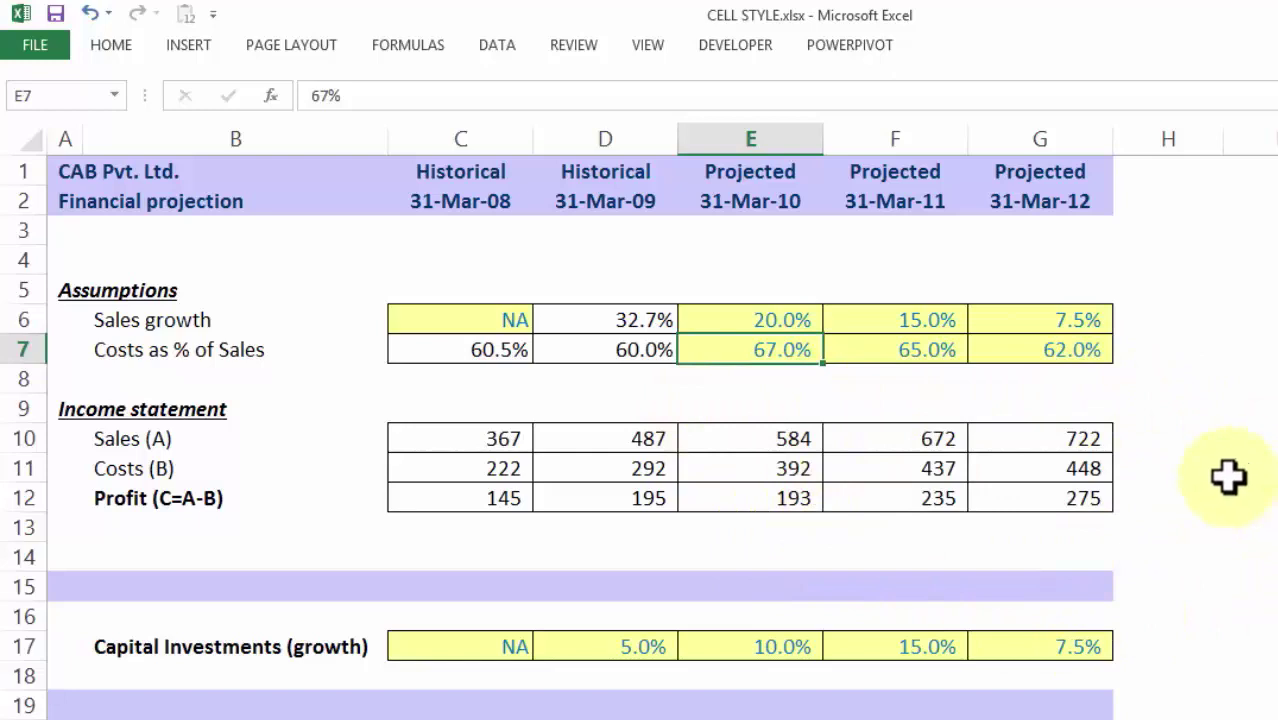
click(120, 318)
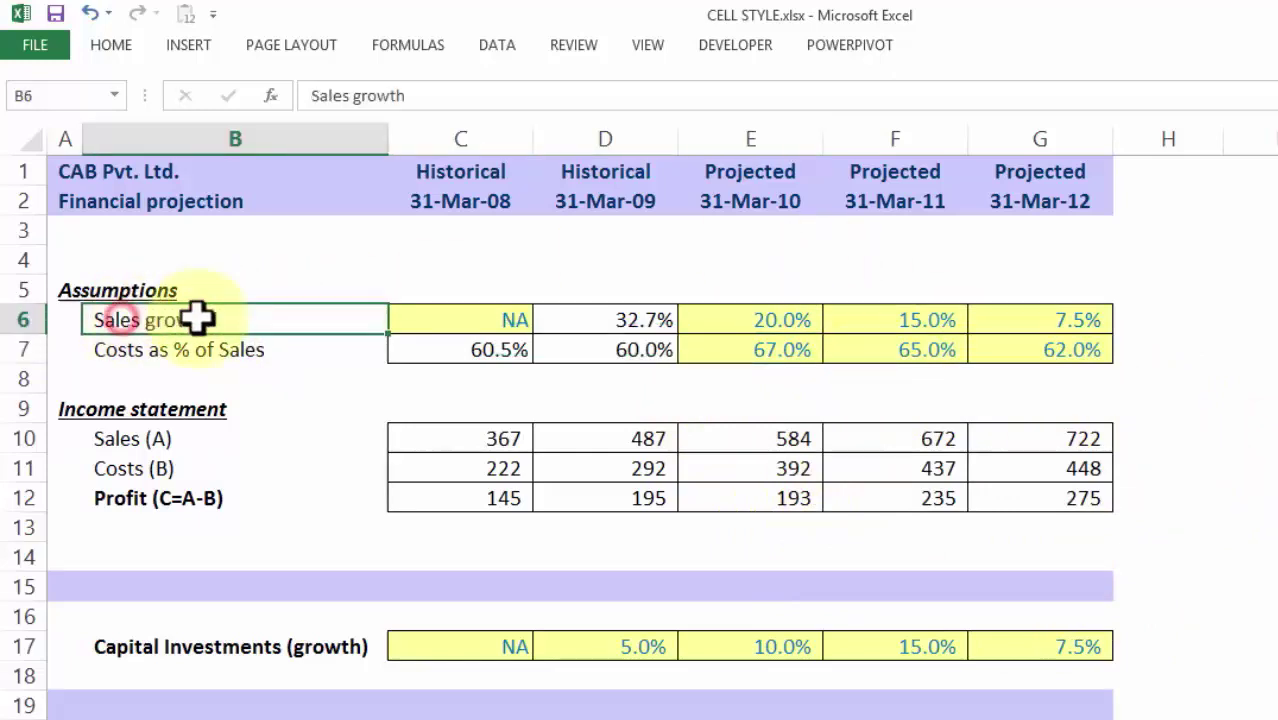
click(140, 348)
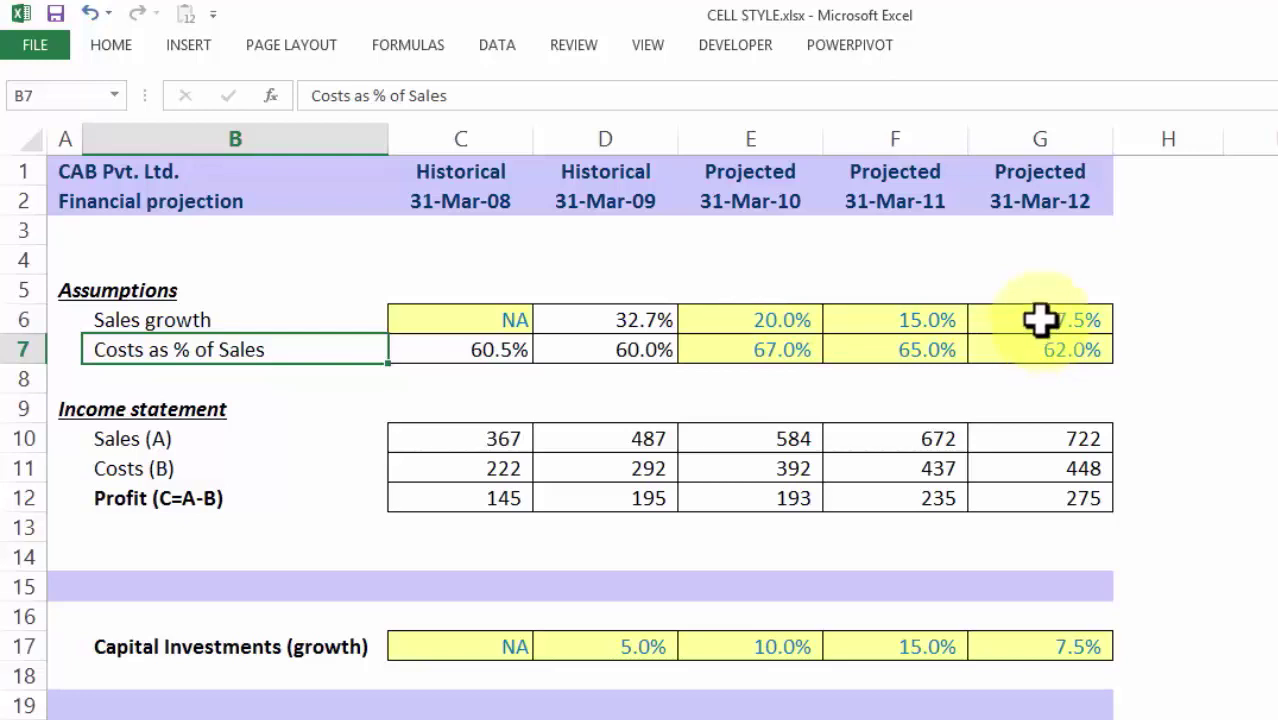
click(735, 319)
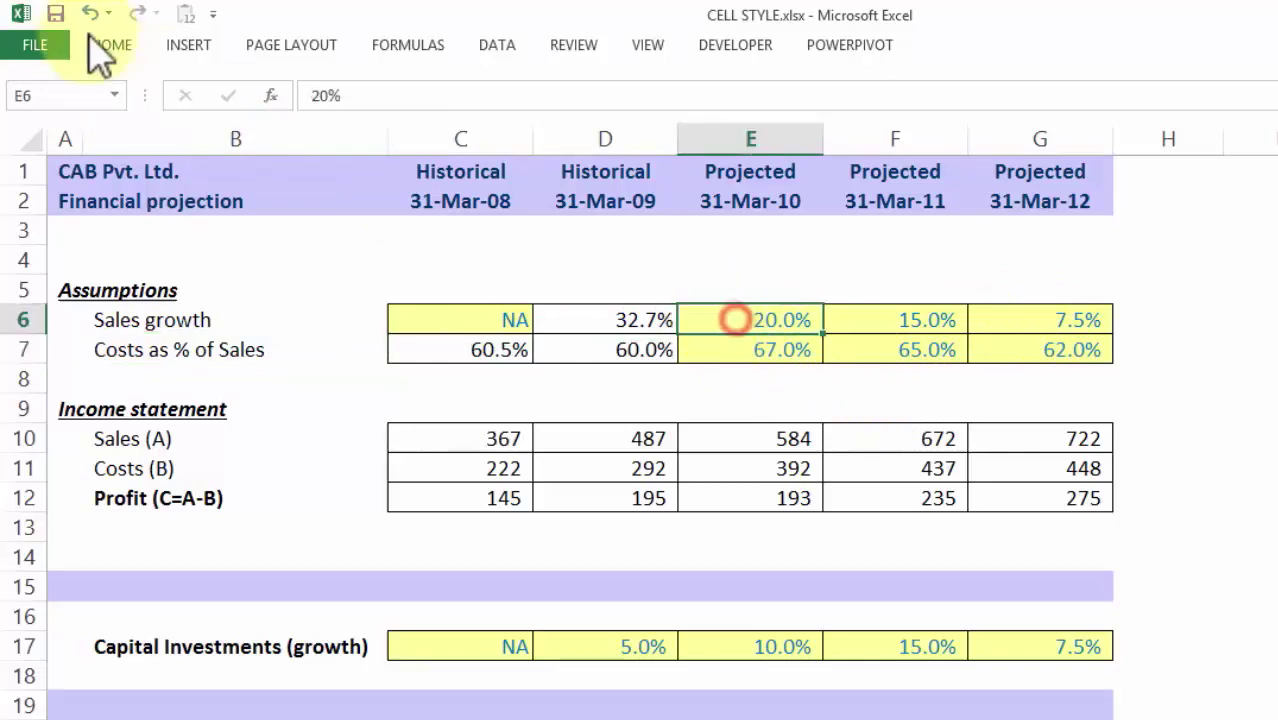
click(111, 45)
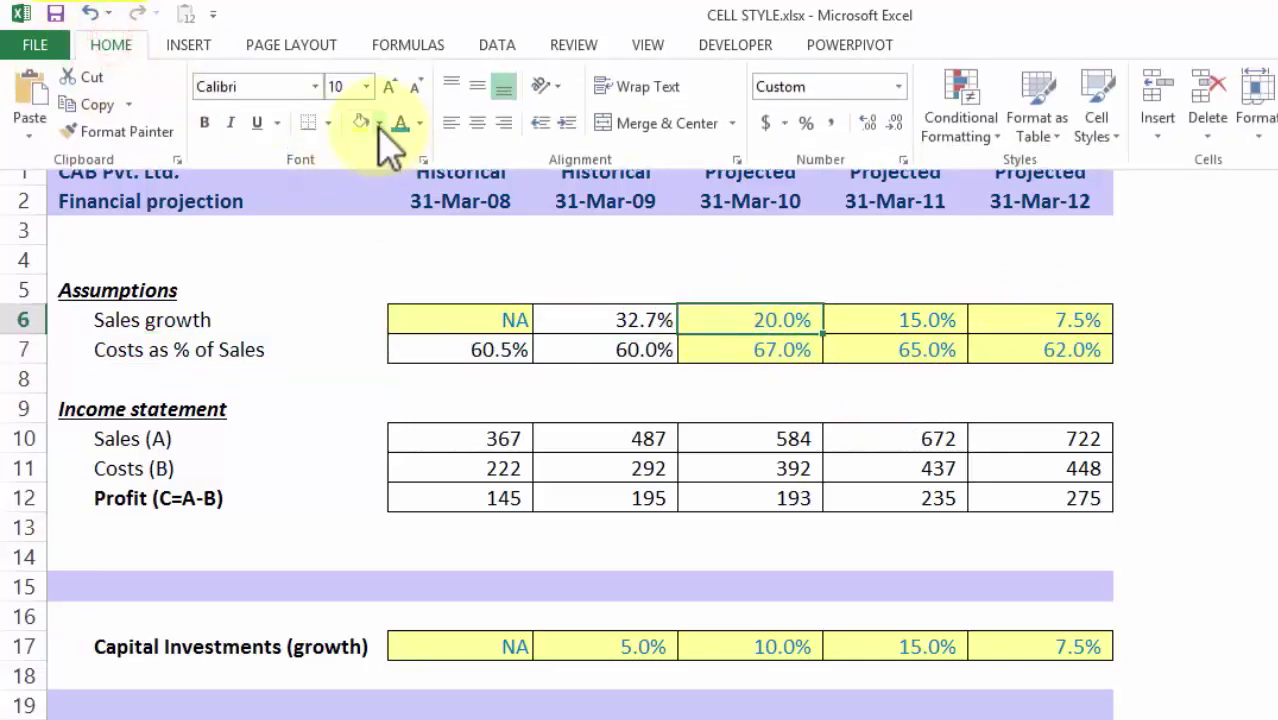
click(379, 122)
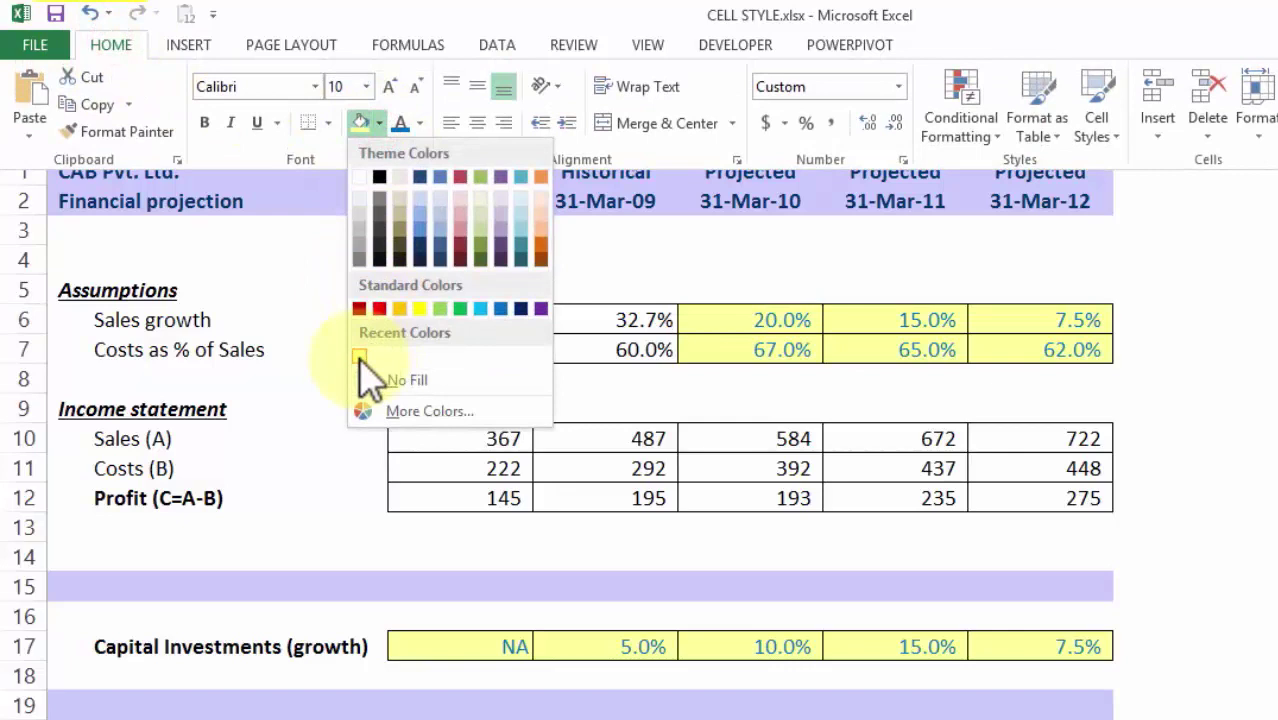
click(360, 357)
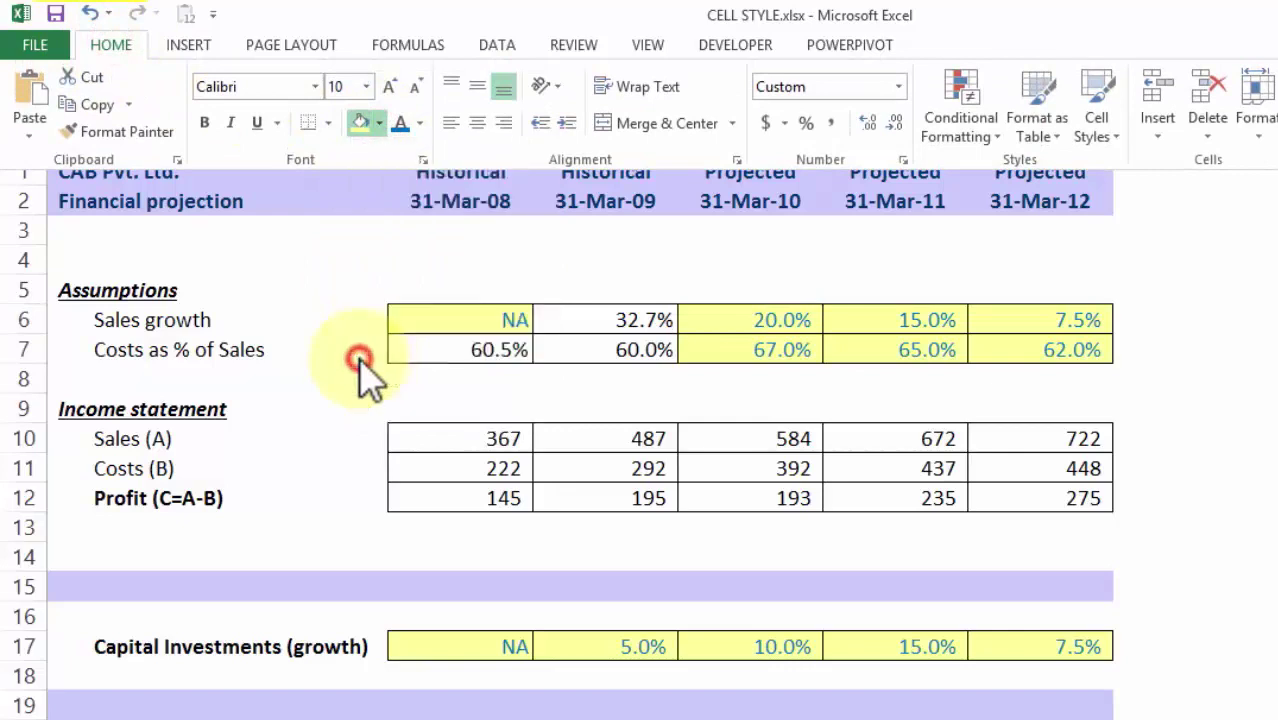
click(405, 122)
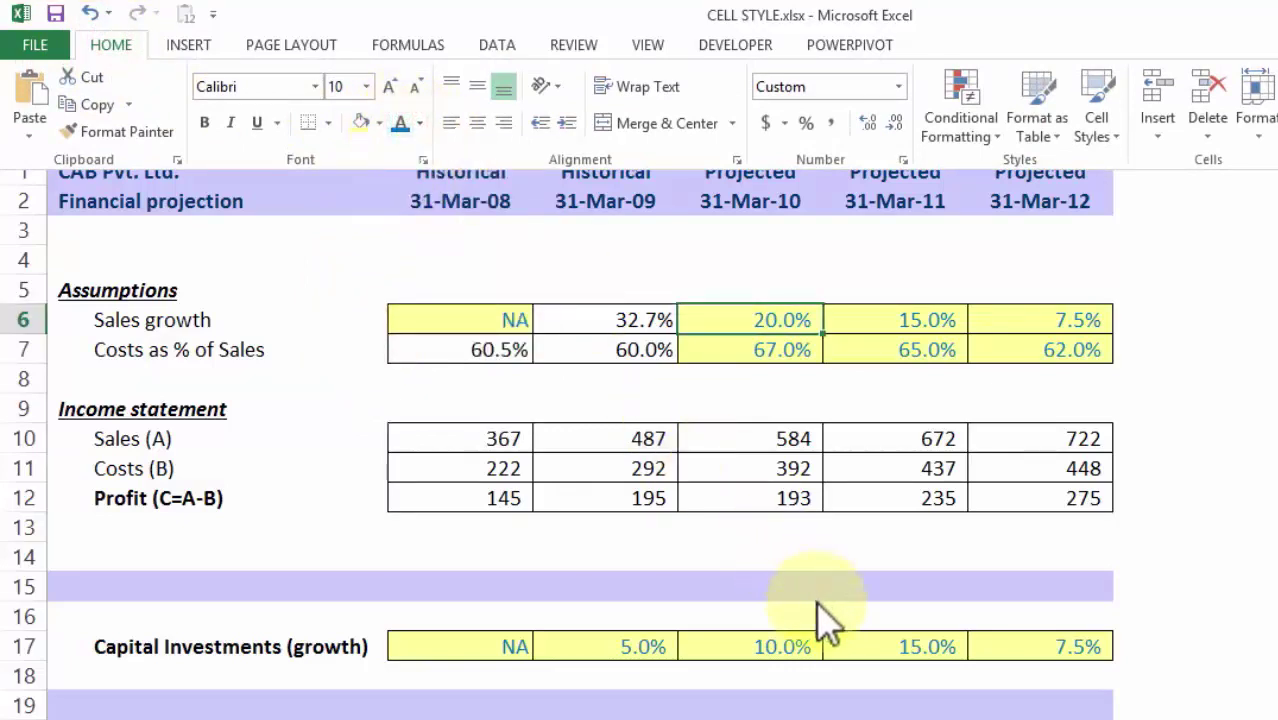
click(443, 650)
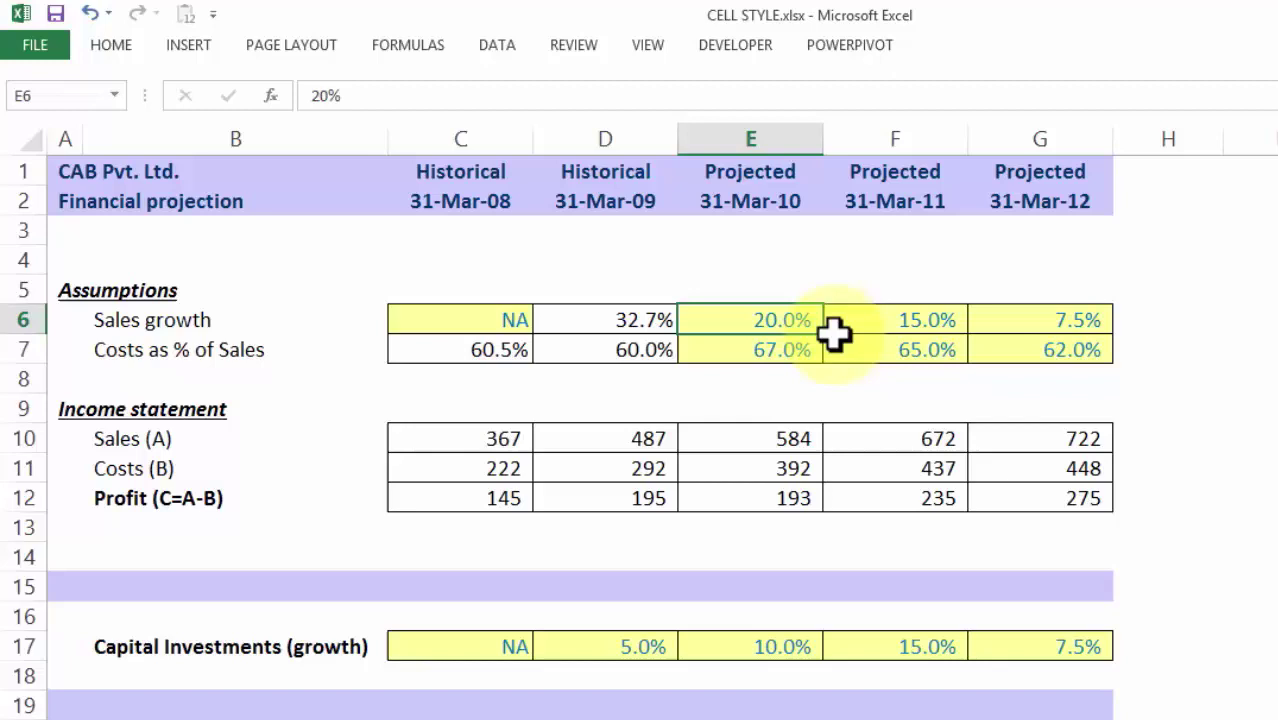
click(480, 320)
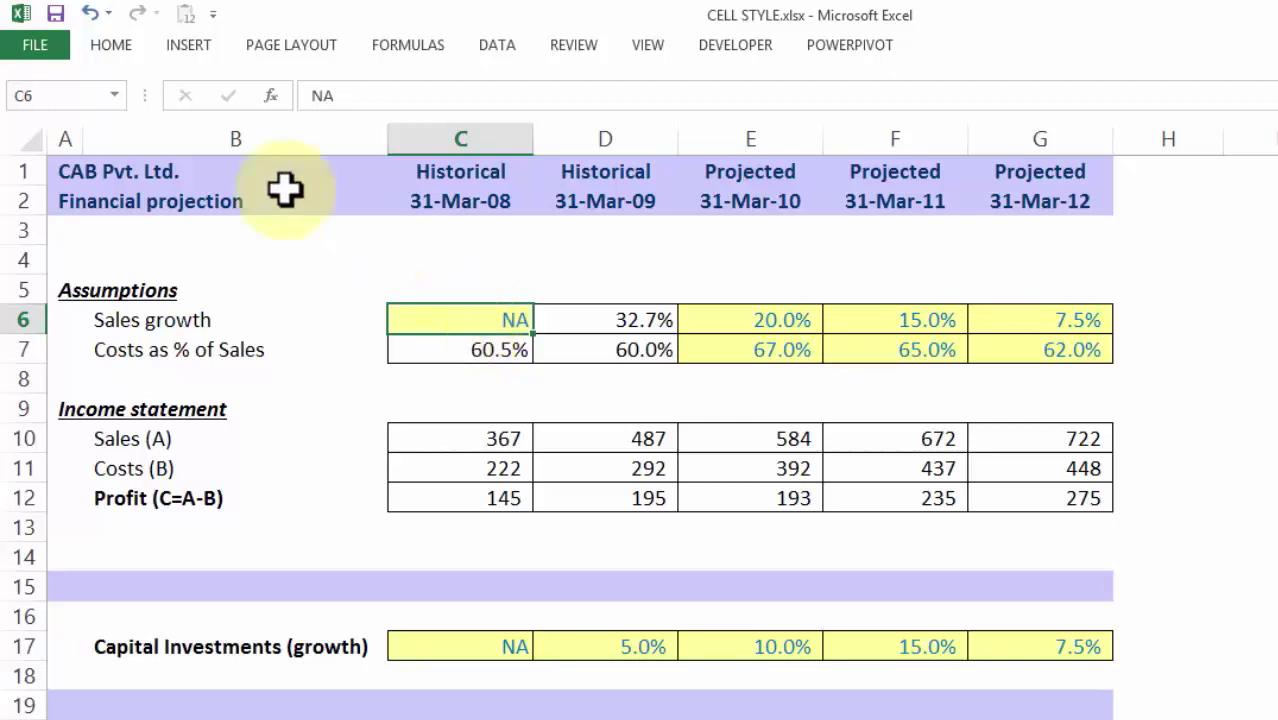
click(122, 46)
click(380, 122)
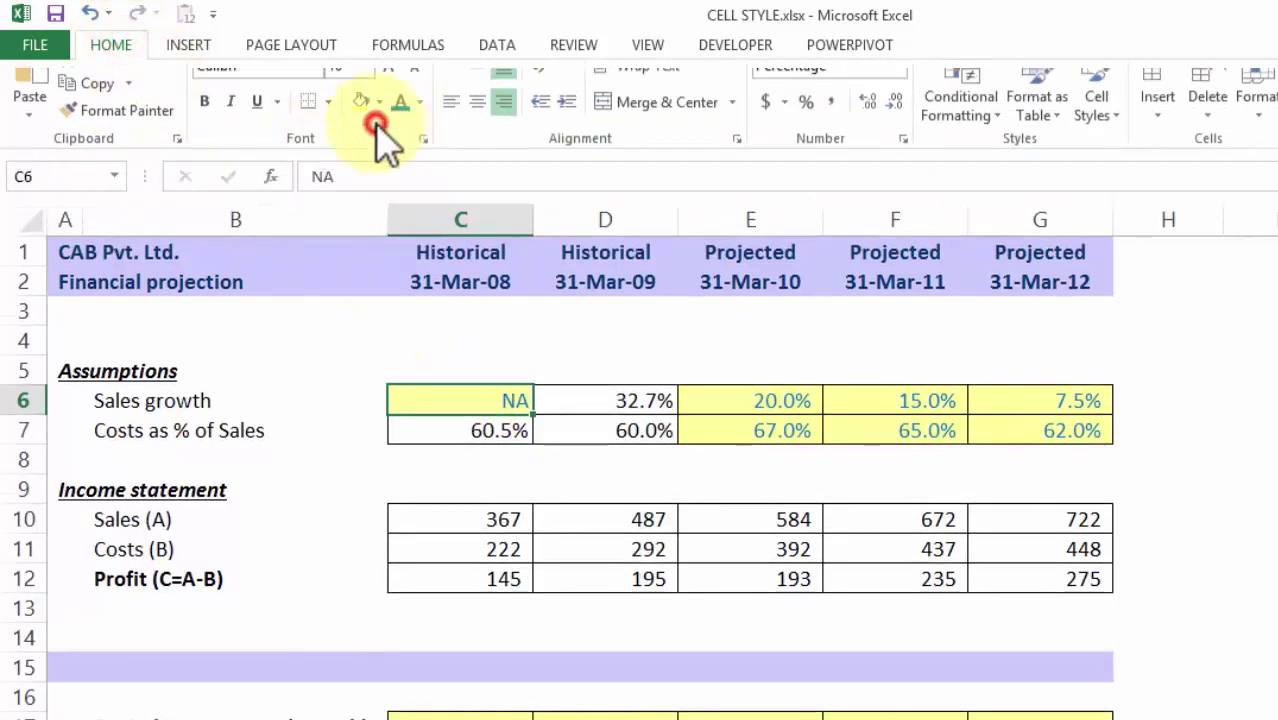
click(356, 208)
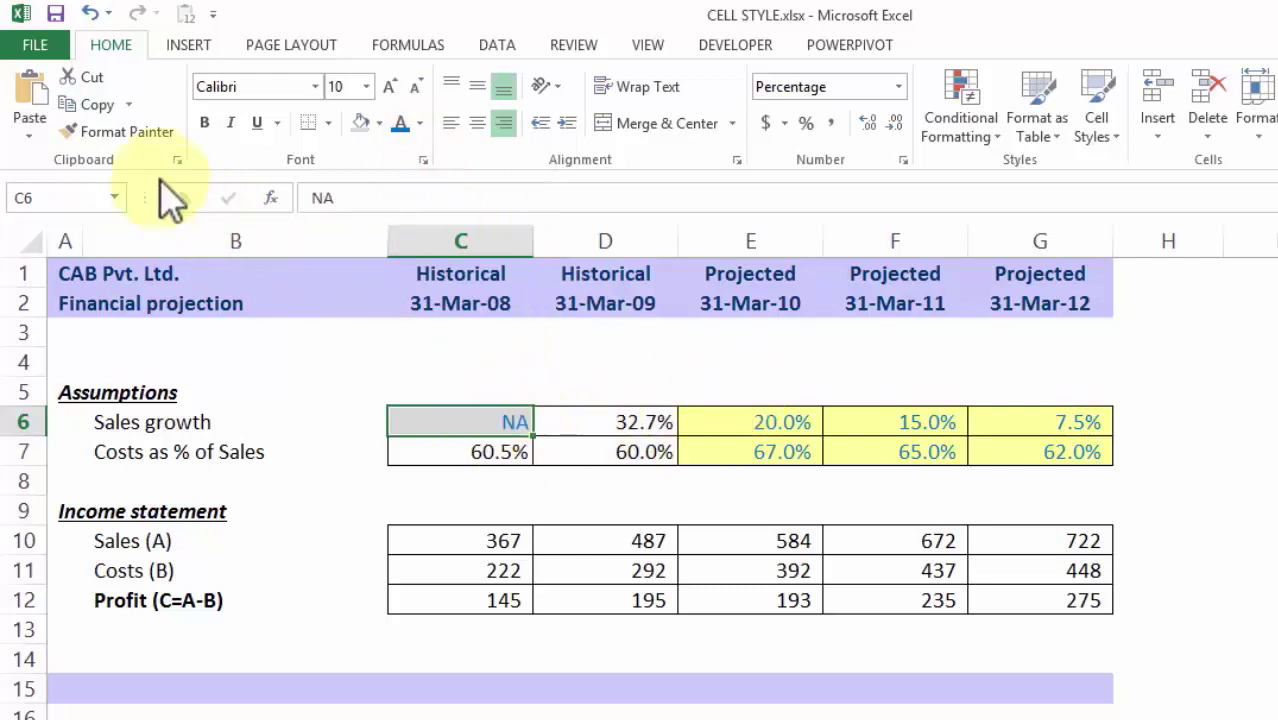
click(122, 131)
drag(795, 430, 1048, 450)
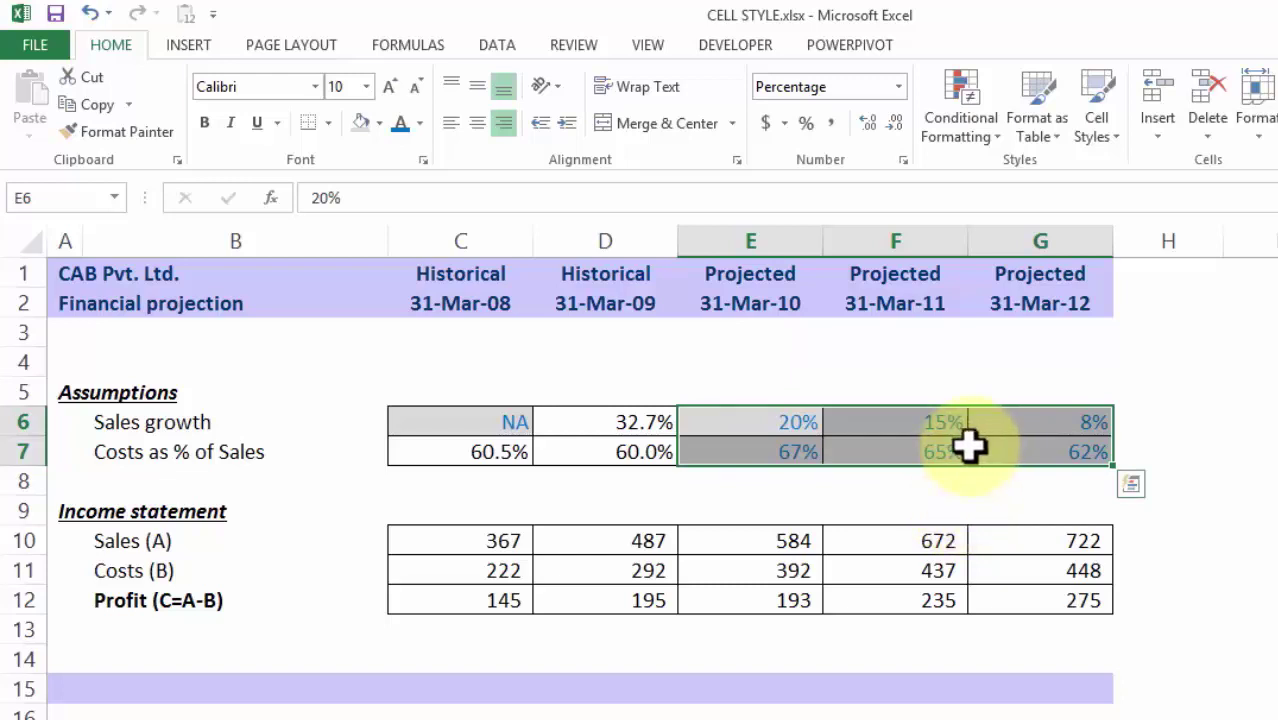
Undo the grey formatting and remove all fill colour from the model block C4:G18.
key(ctrl+z)
key(ctrl+z)
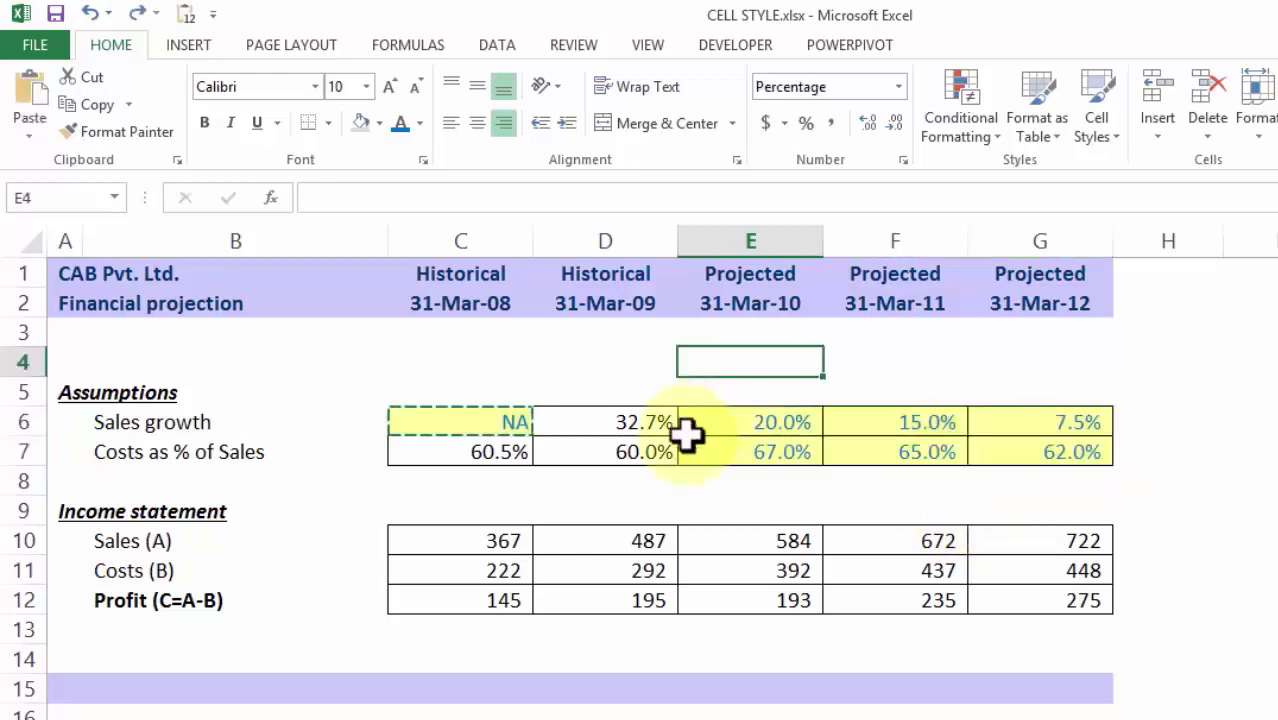
drag(428, 370, 1100, 715)
click(381, 124)
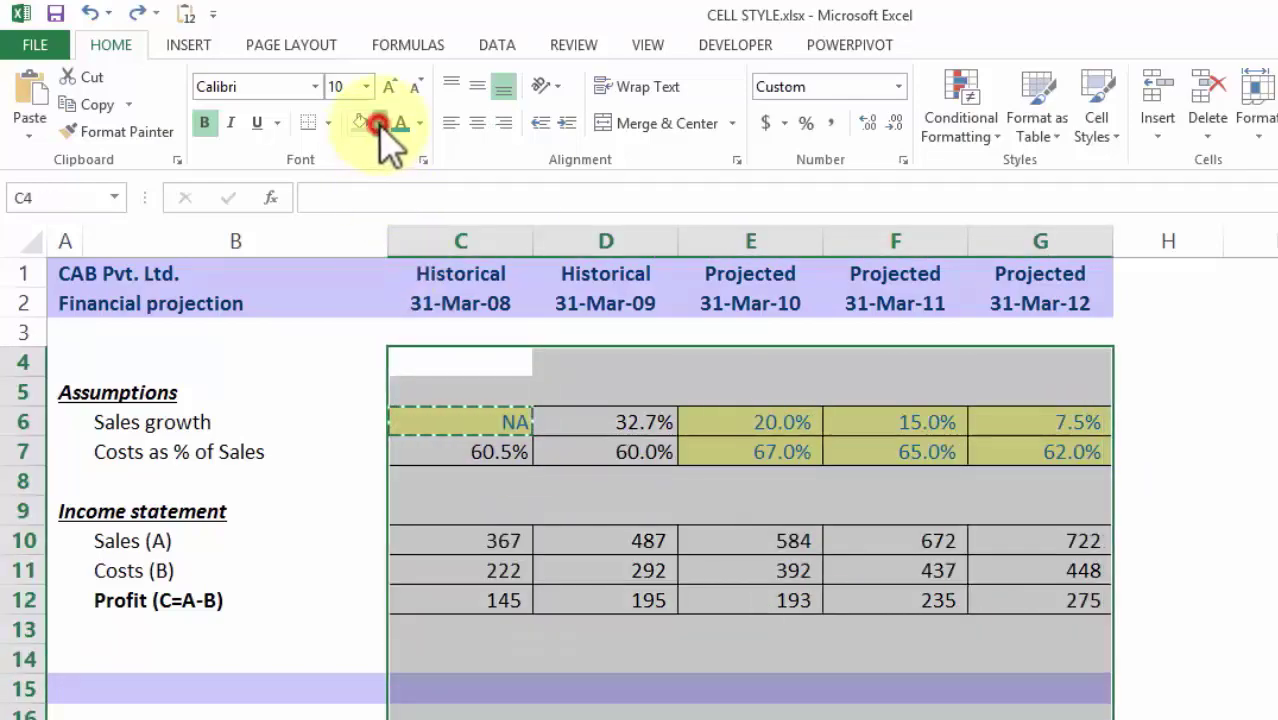
click(418, 382)
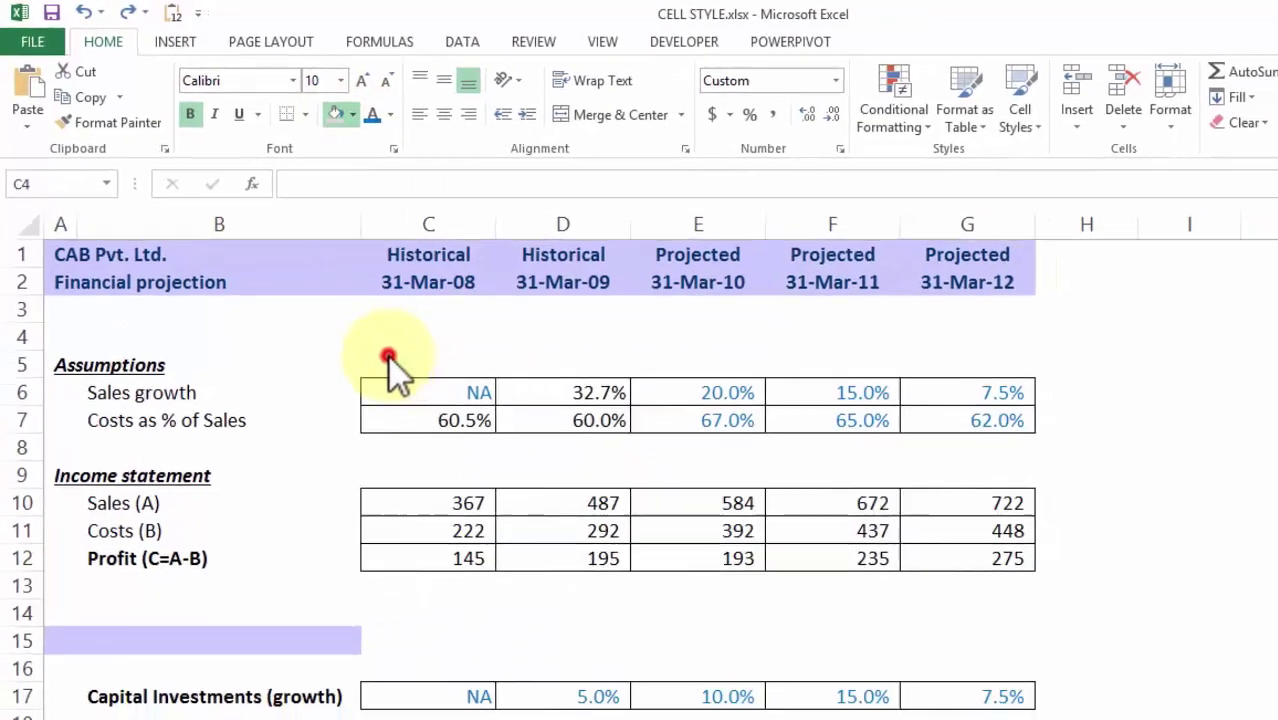
click(800, 612)
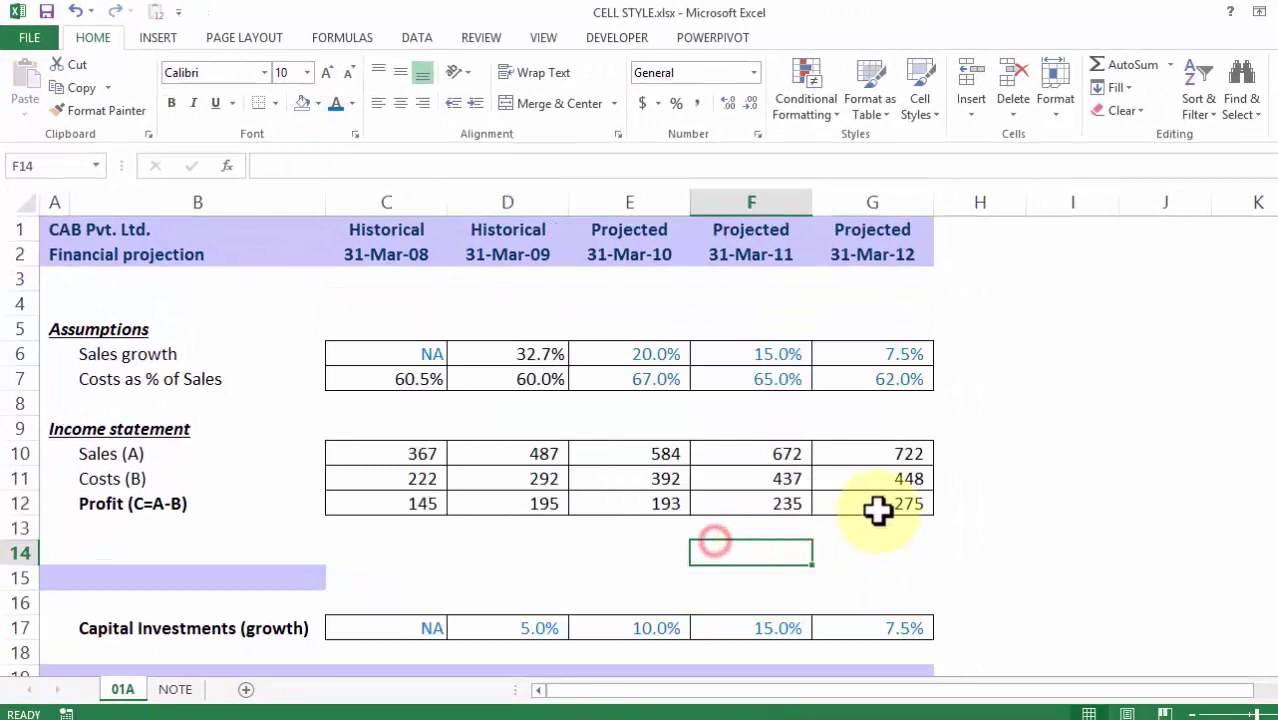
click(967, 566)
Start a new cell style called Assumptions based on cell C6.
click(401, 352)
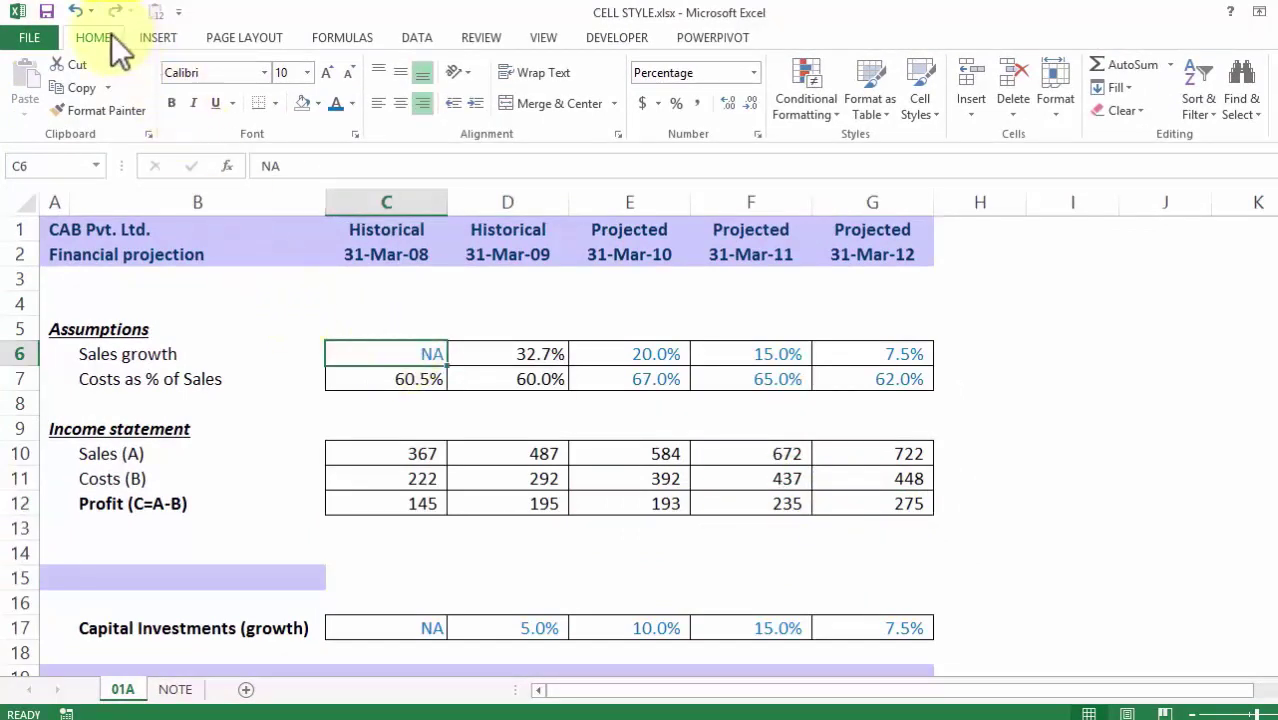
click(922, 105)
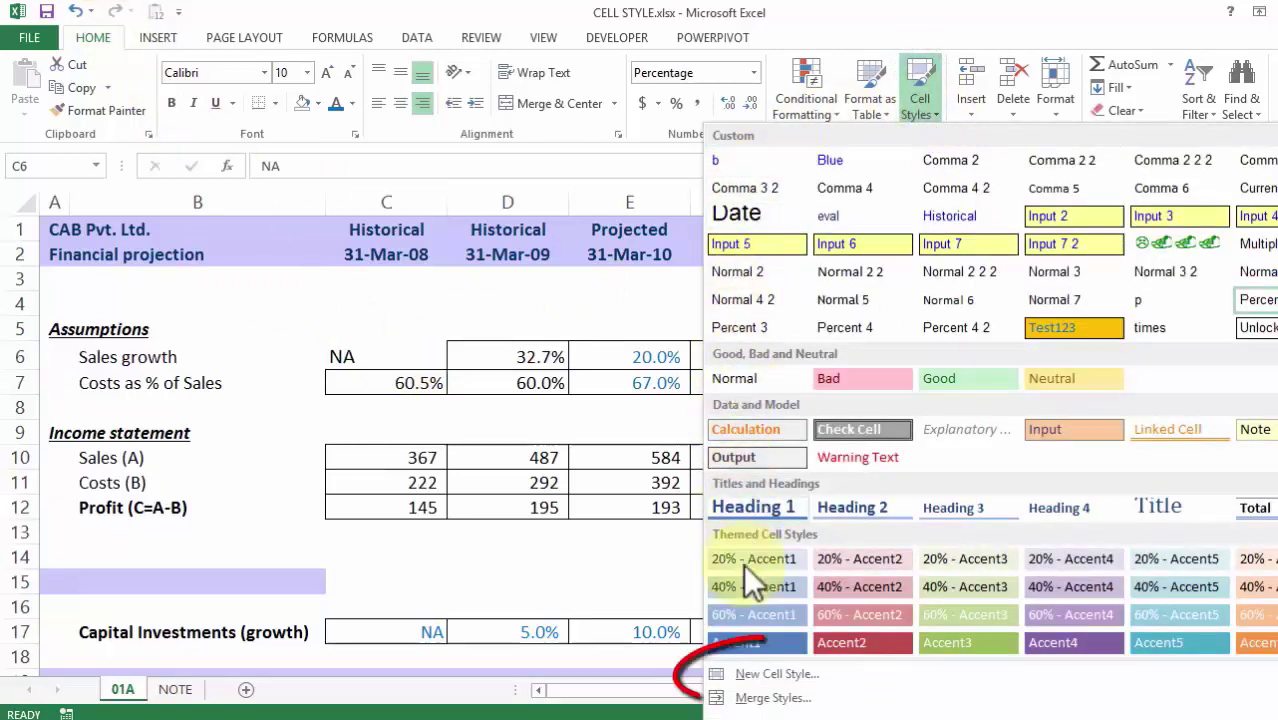
click(780, 675)
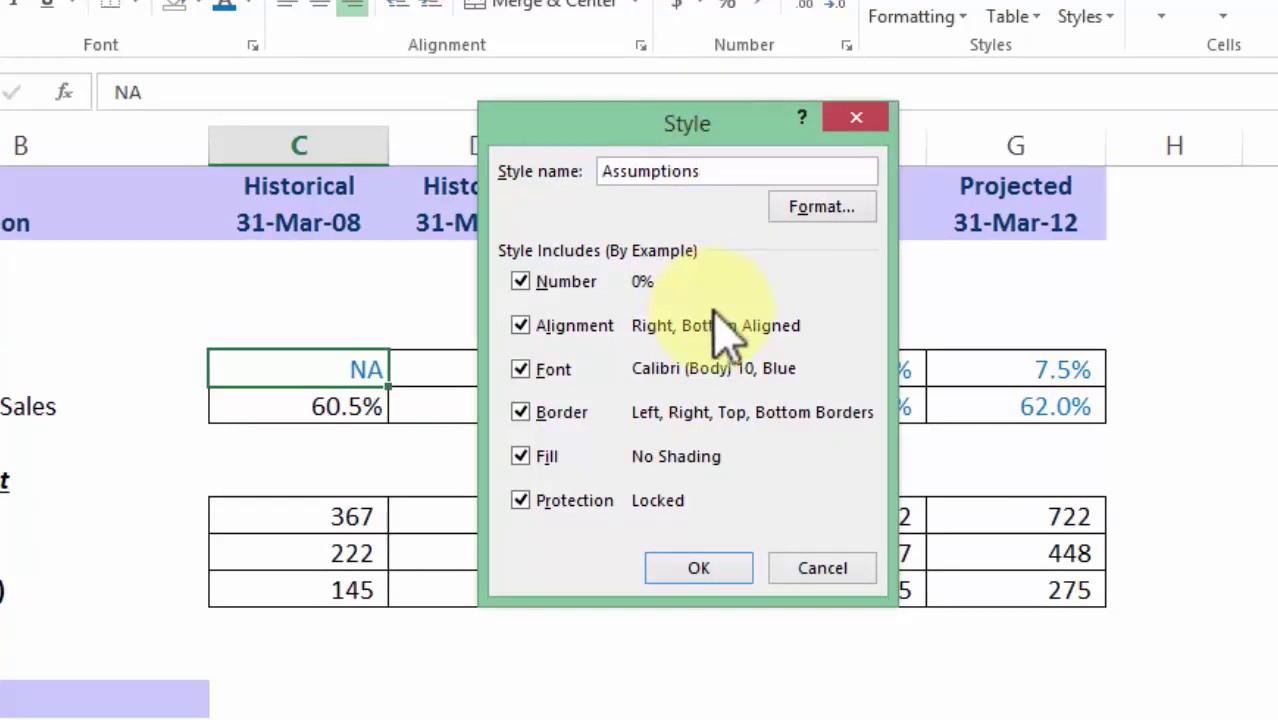
Give the Assumptions style a pale yellow fill and a dark blue font, then save it.
click(815, 210)
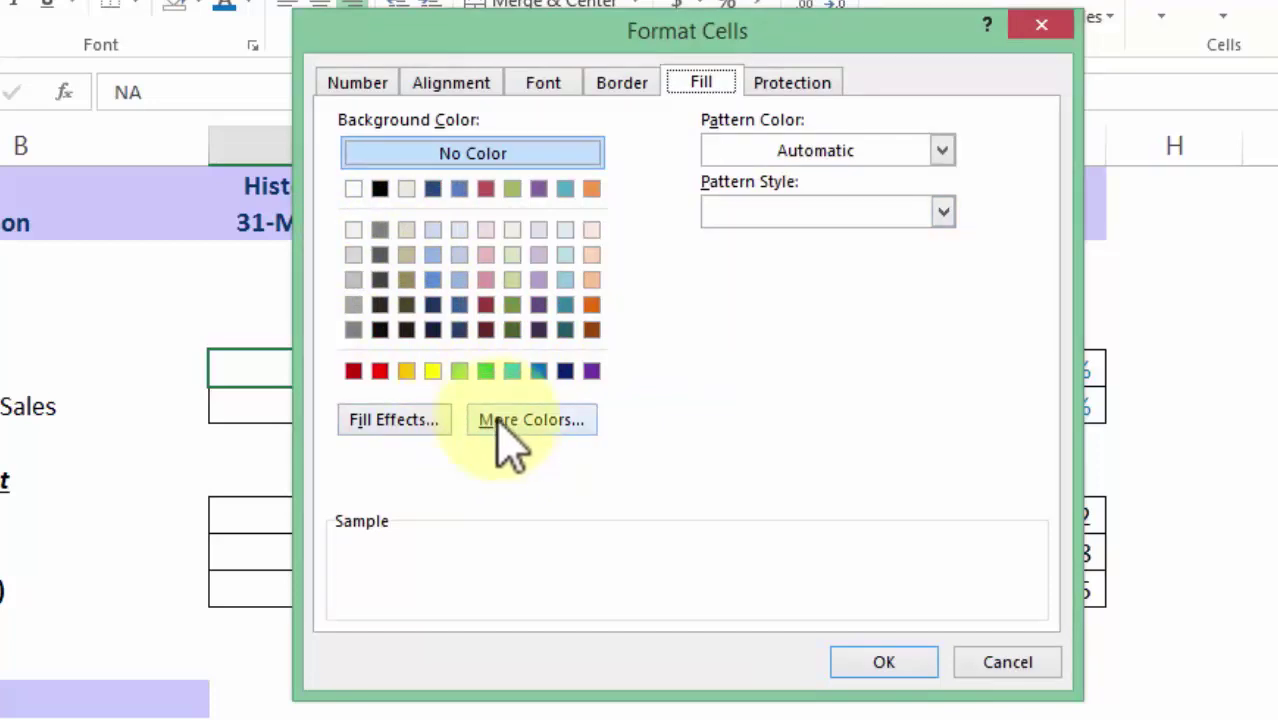
click(551, 420)
click(597, 350)
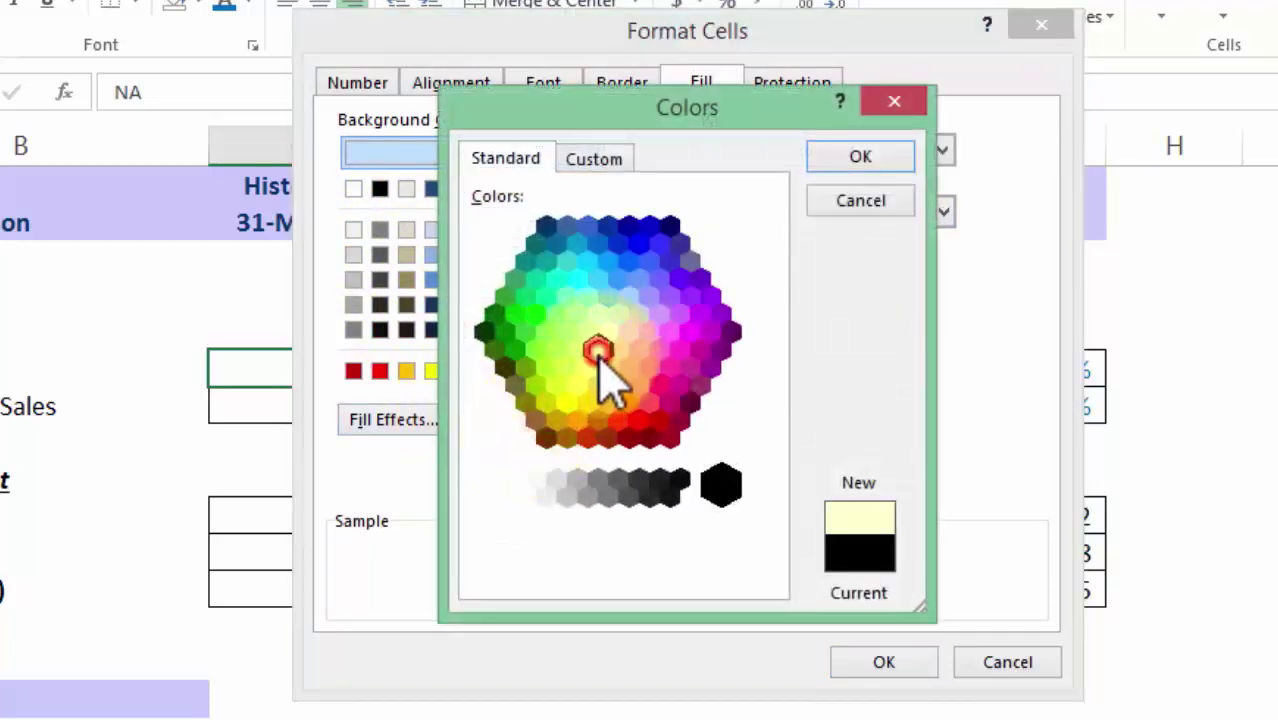
click(862, 160)
click(550, 84)
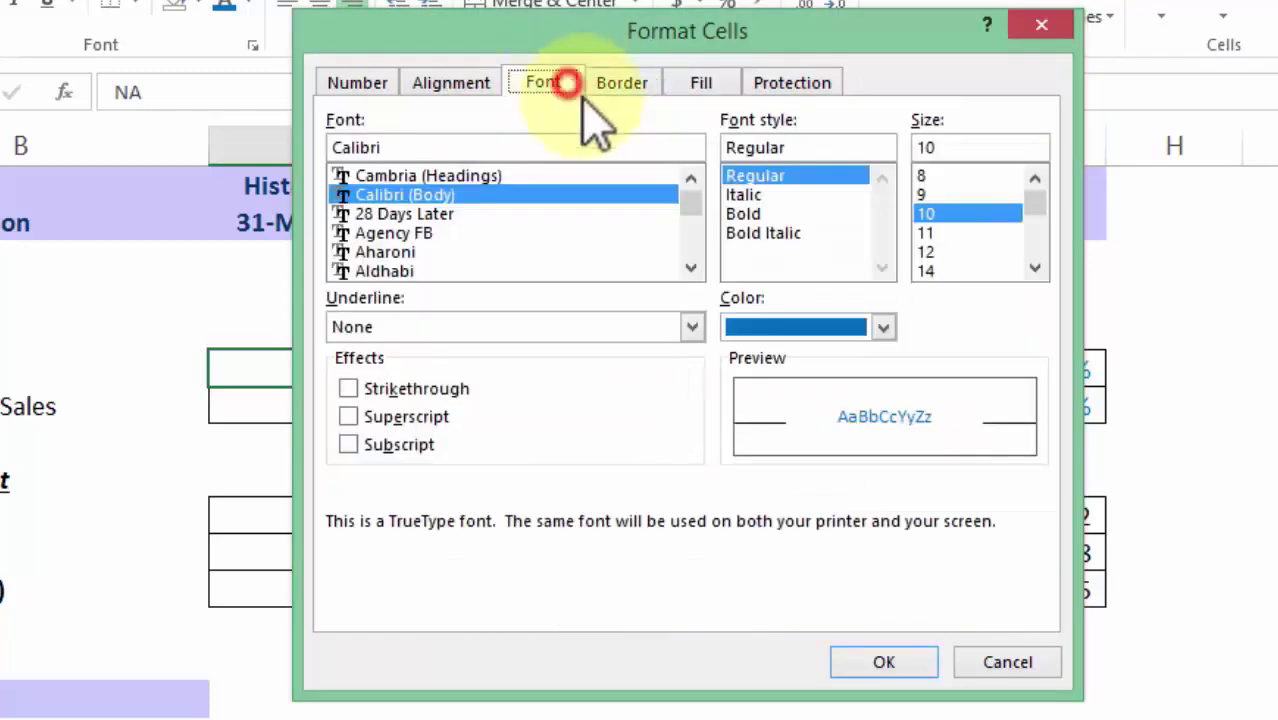
click(883, 327)
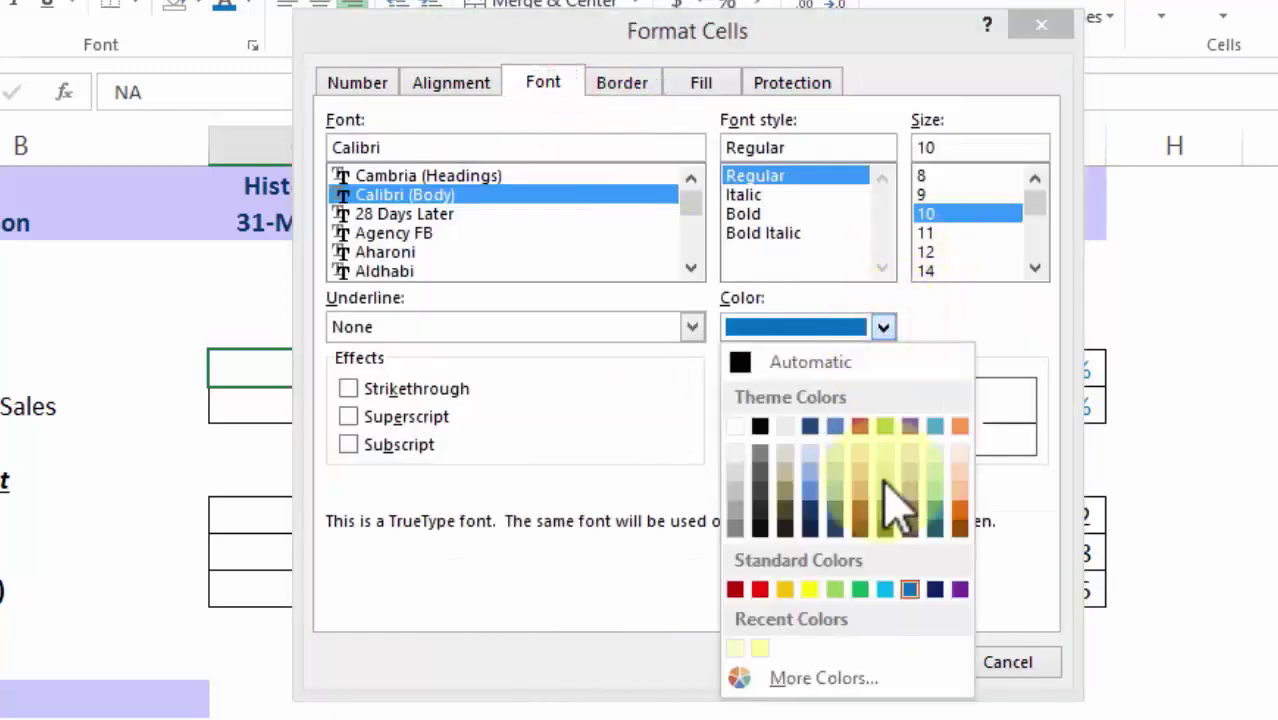
click(935, 589)
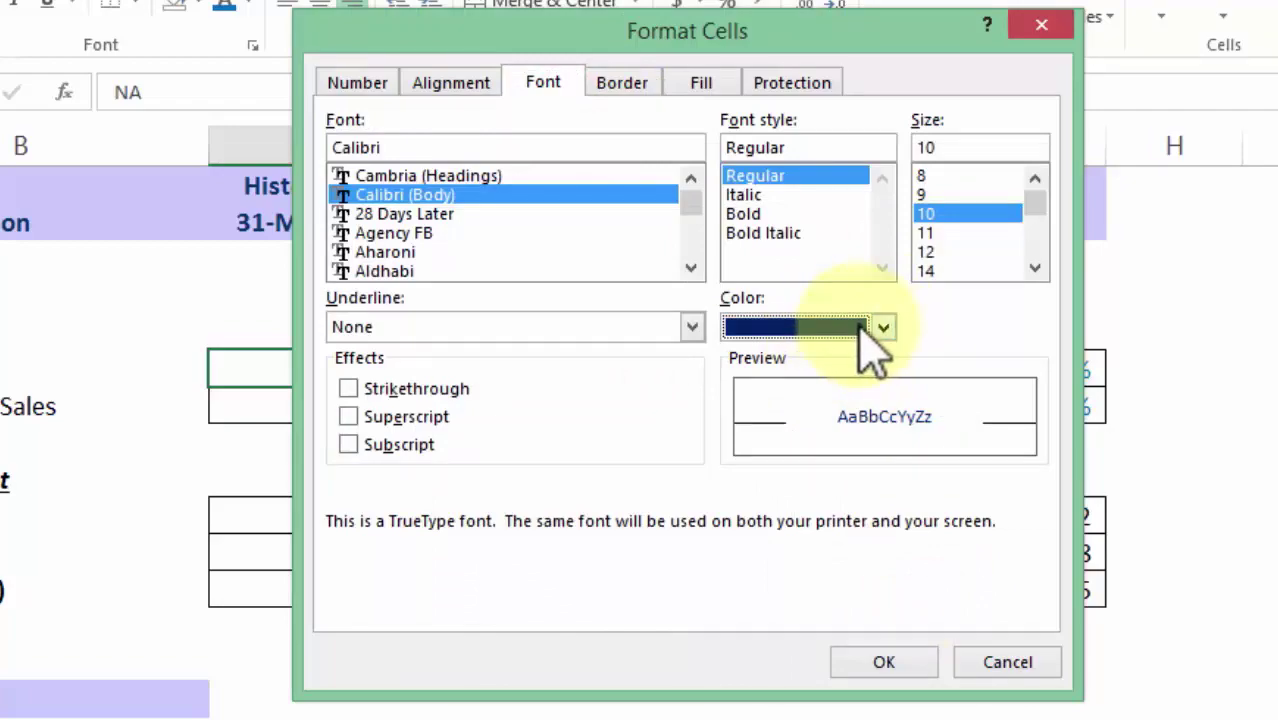
click(900, 663)
click(705, 562)
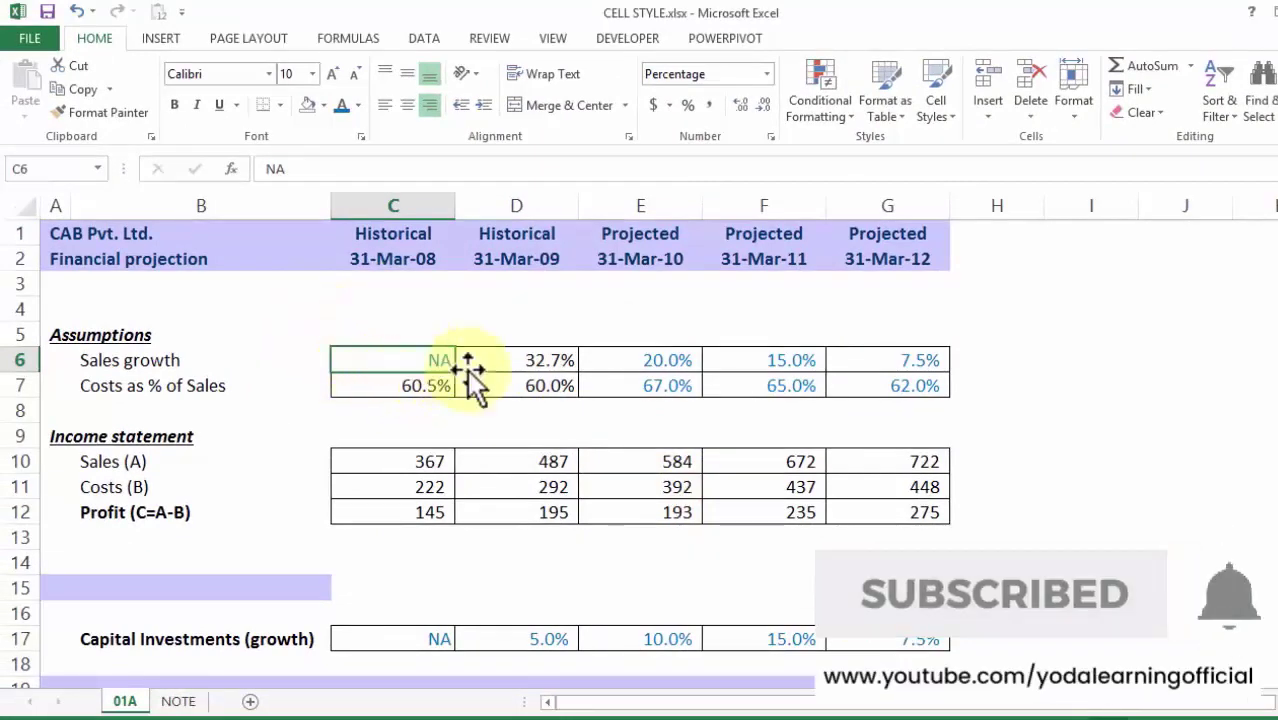
Apply the Assumptions style to C6 and to the projected assumptions E6:G7.
click(938, 110)
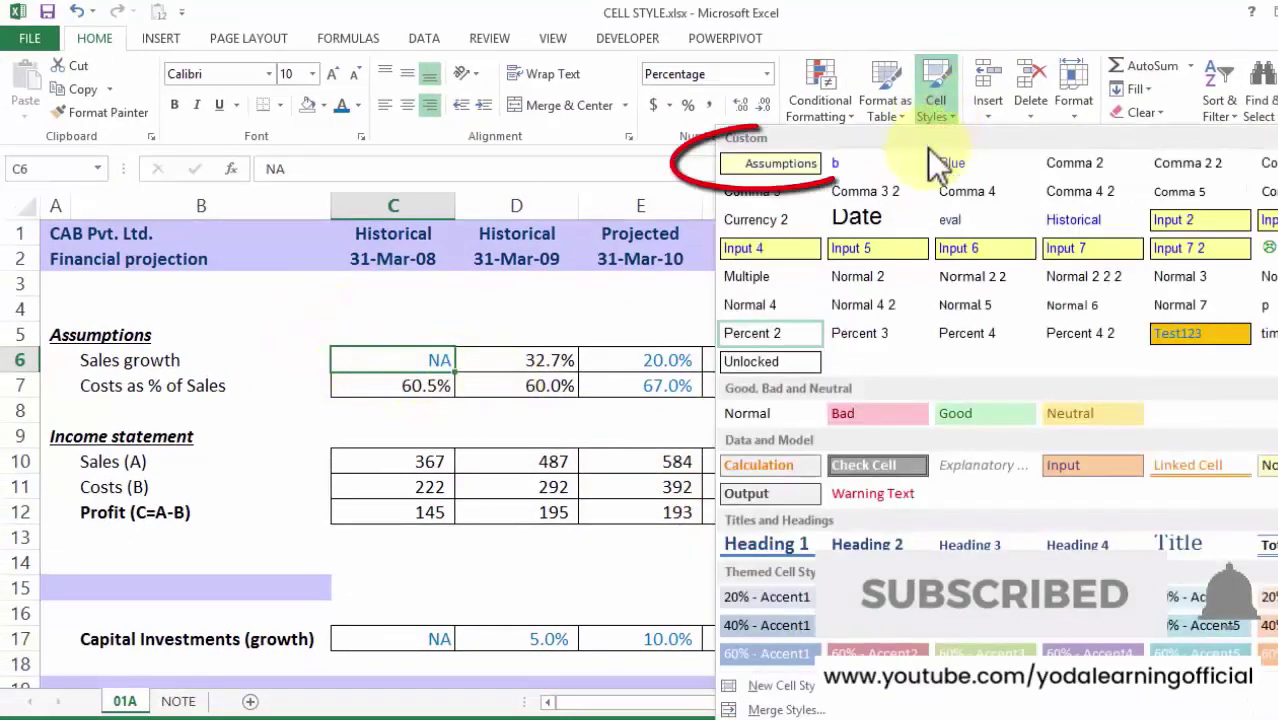
click(779, 168)
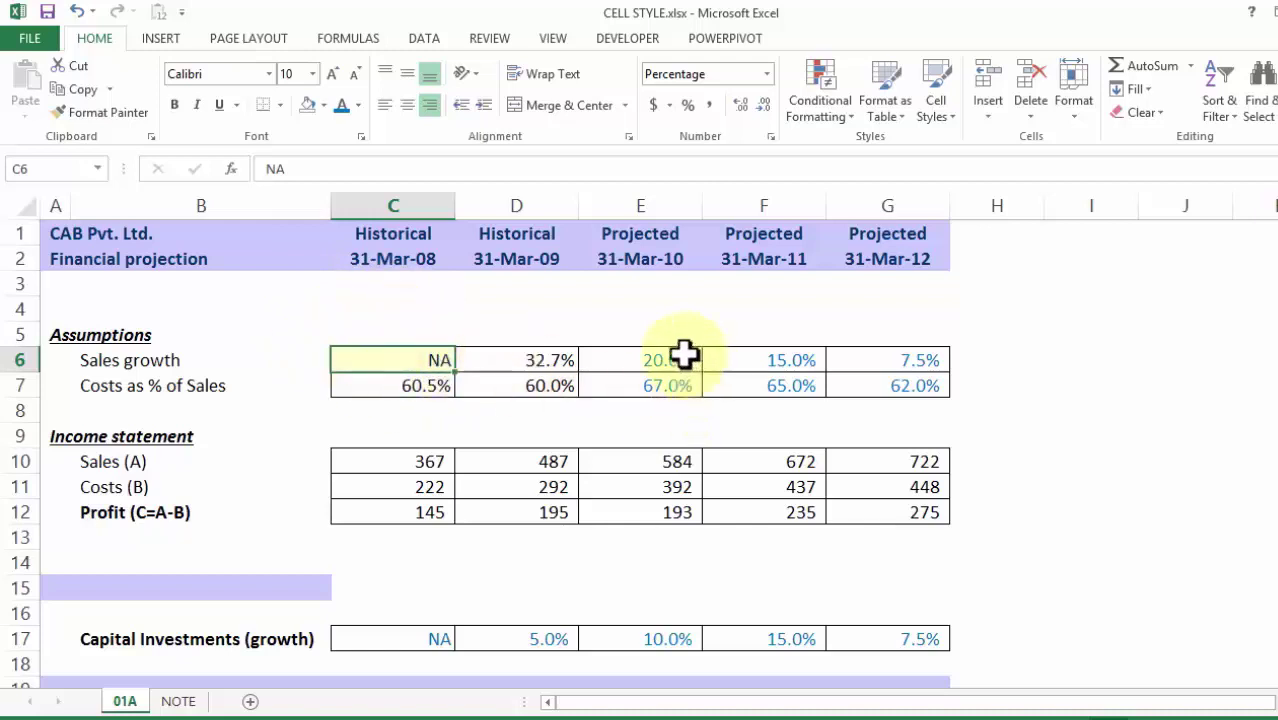
drag(645, 352, 872, 378)
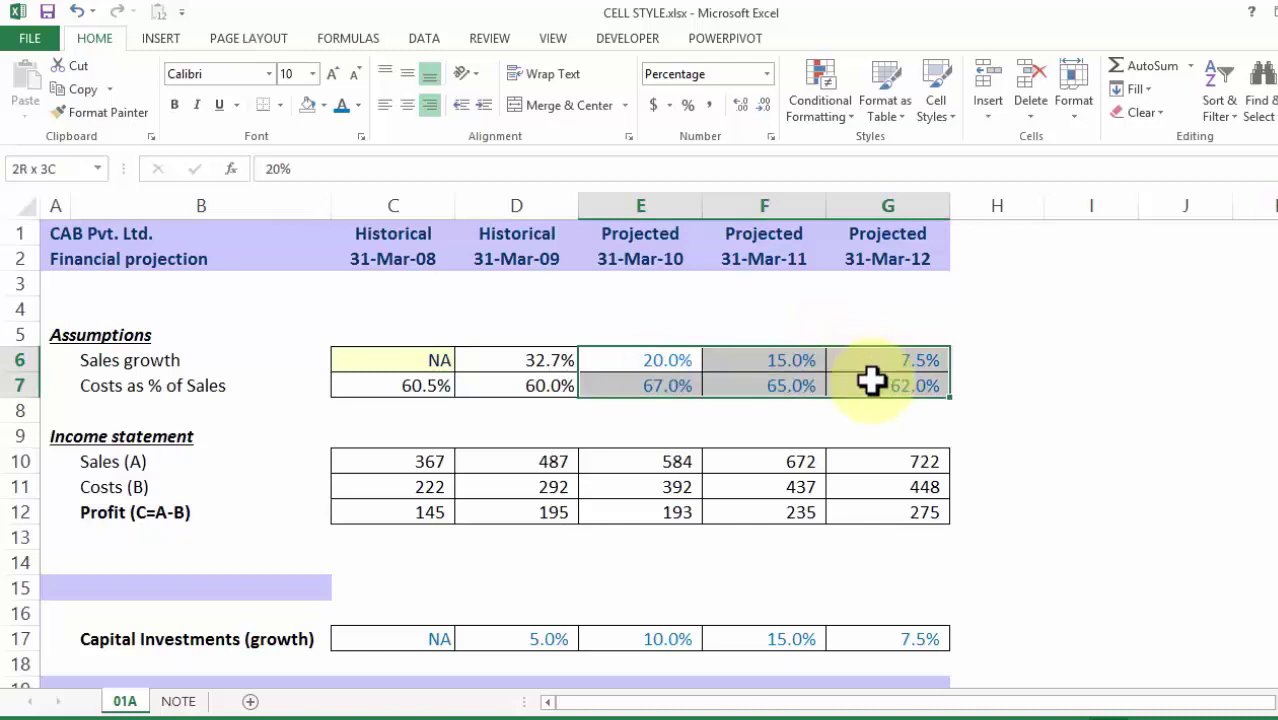
click(926, 108)
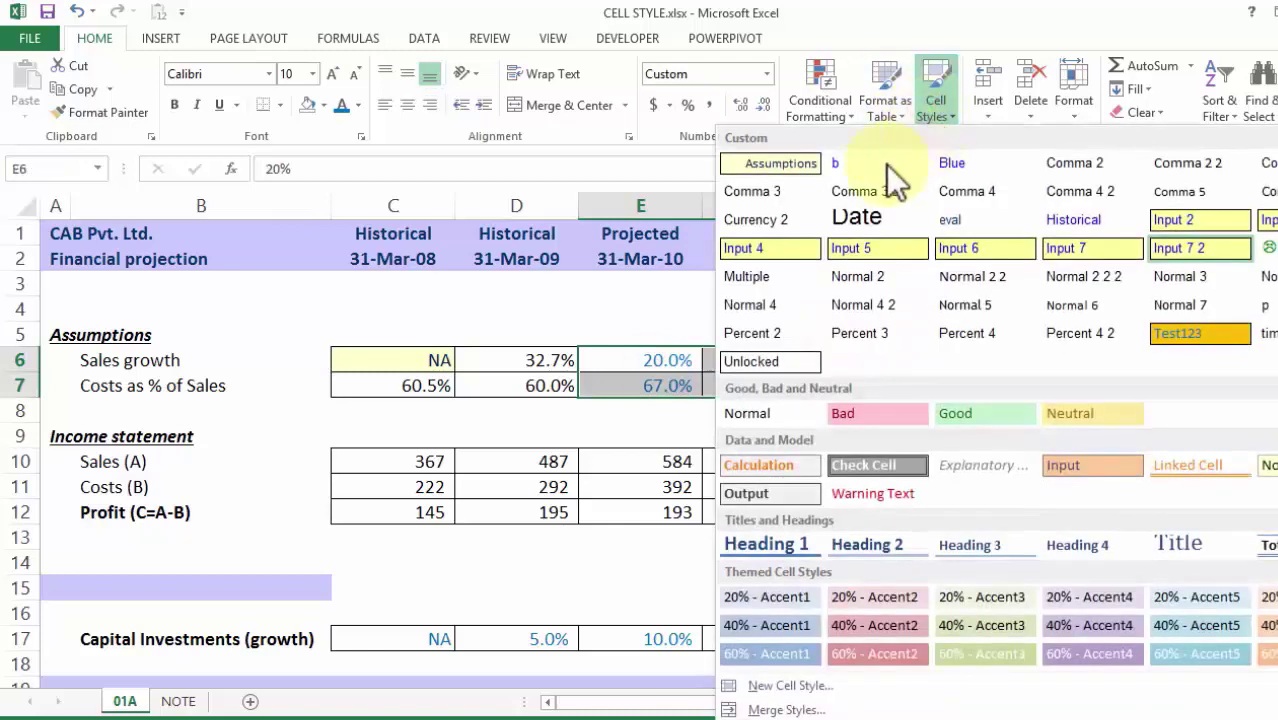
click(763, 166)
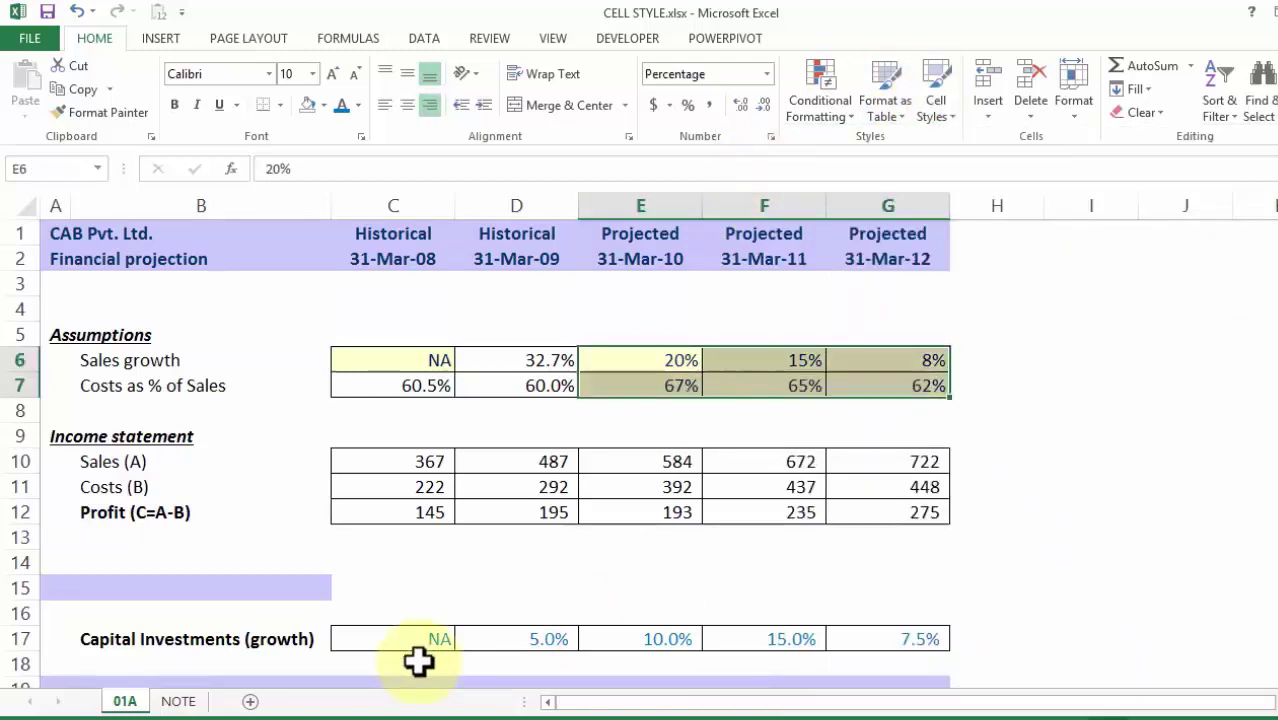
Apply the Assumptions style to the Capital Investments values C17:G17.
drag(408, 638, 862, 634)
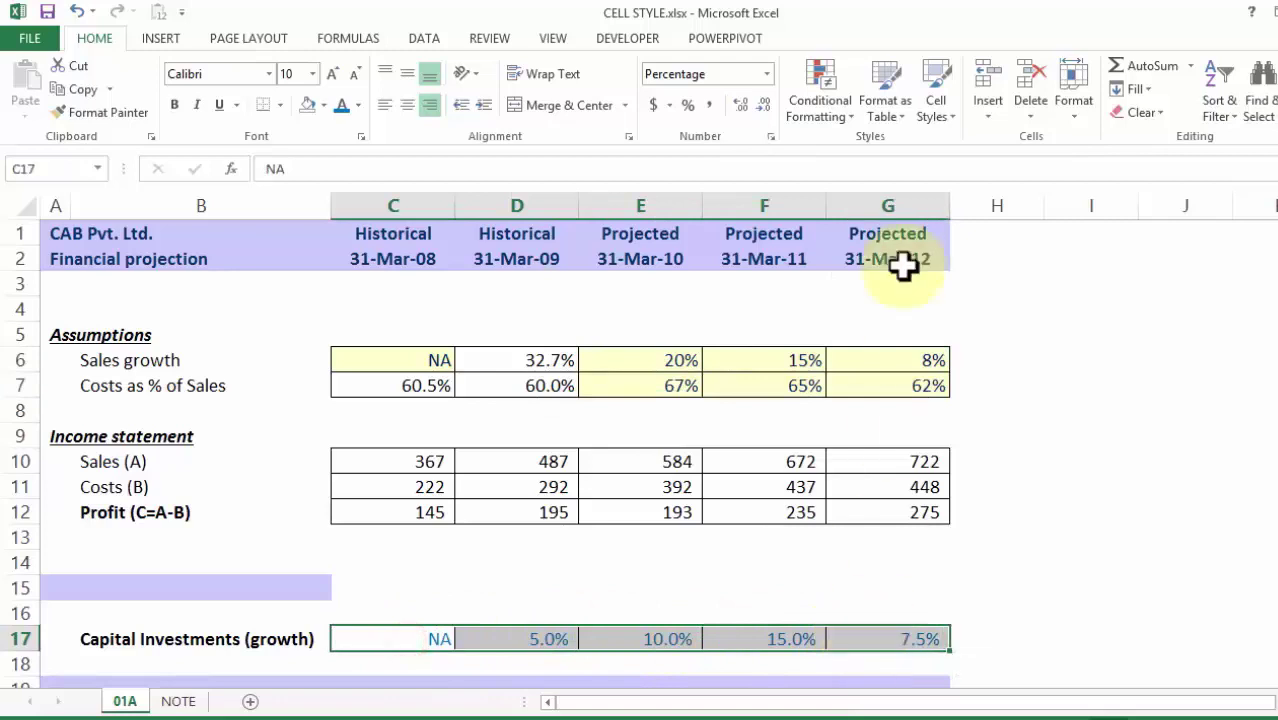
click(934, 110)
click(776, 163)
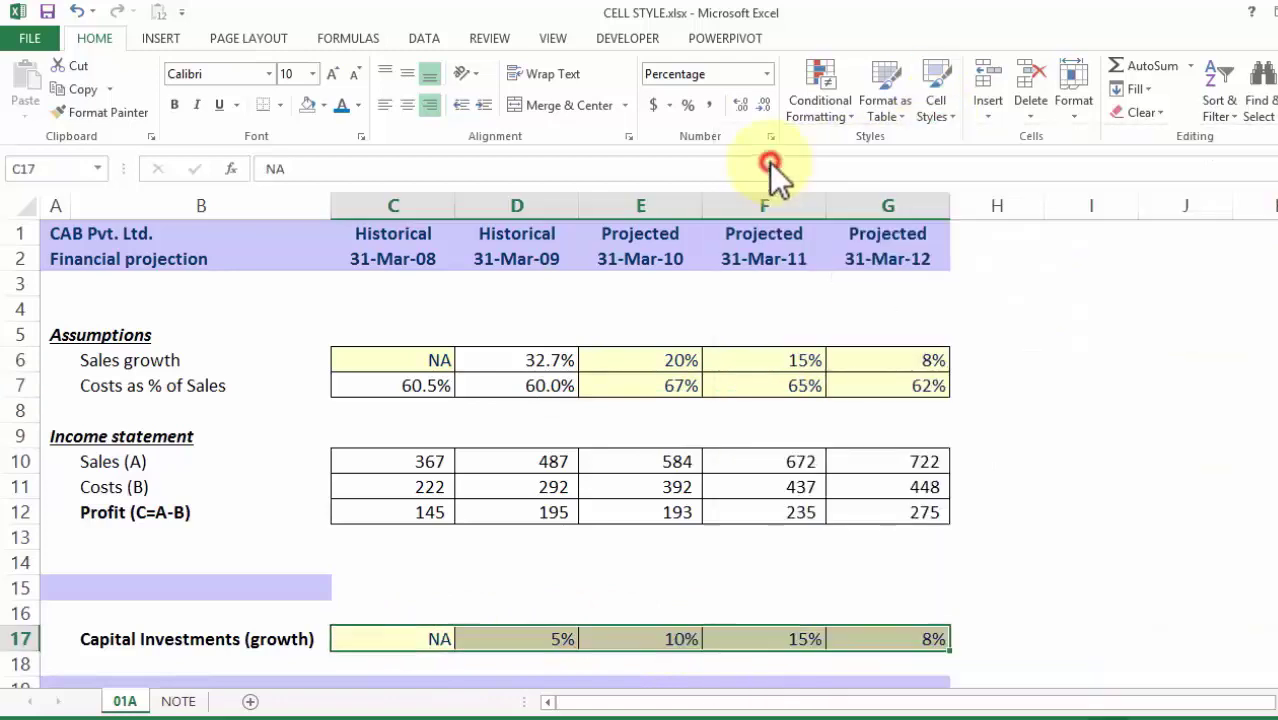
click(767, 519)
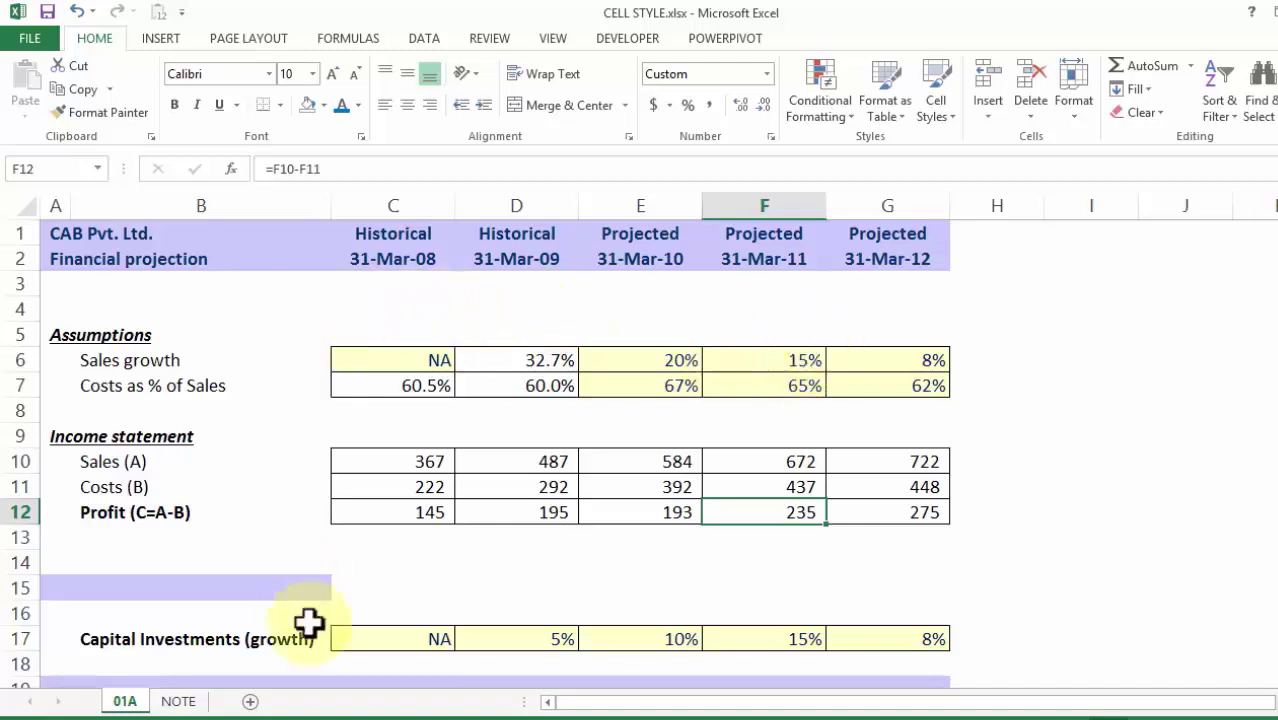
Modify the Assumptions style so its font colour is Blue instead of dark blue.
click(919, 107)
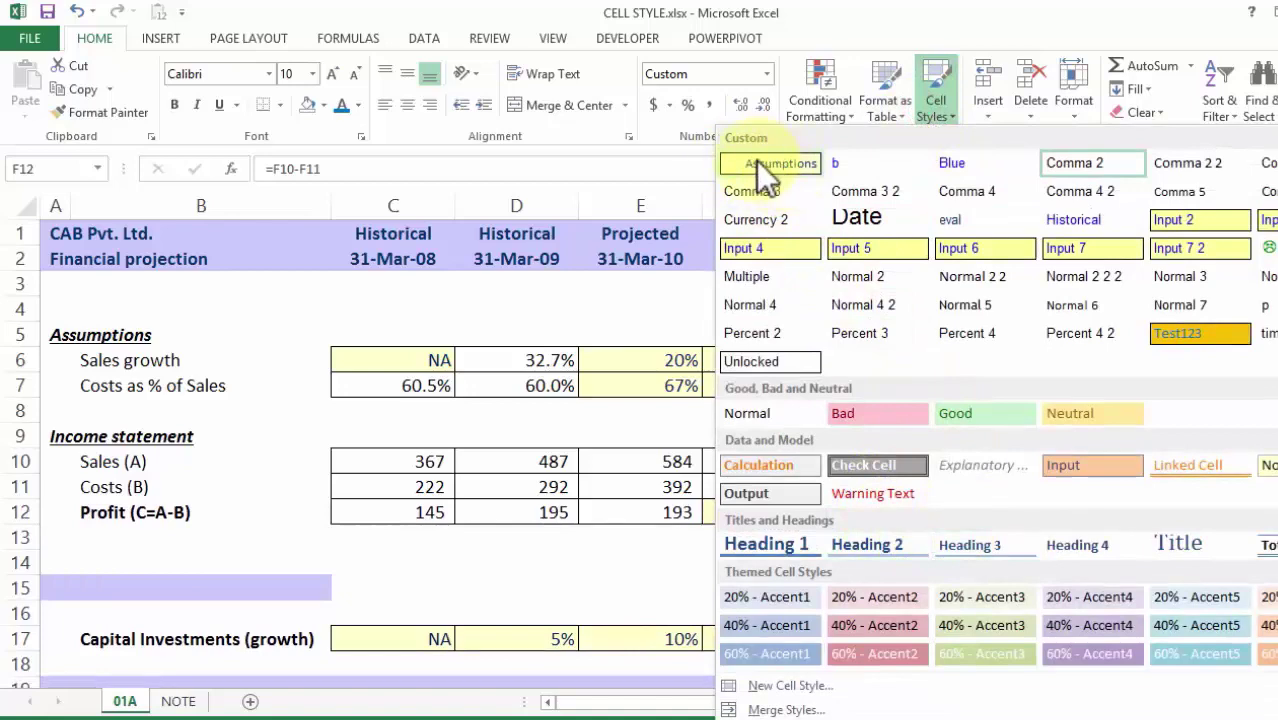
right_click(778, 165)
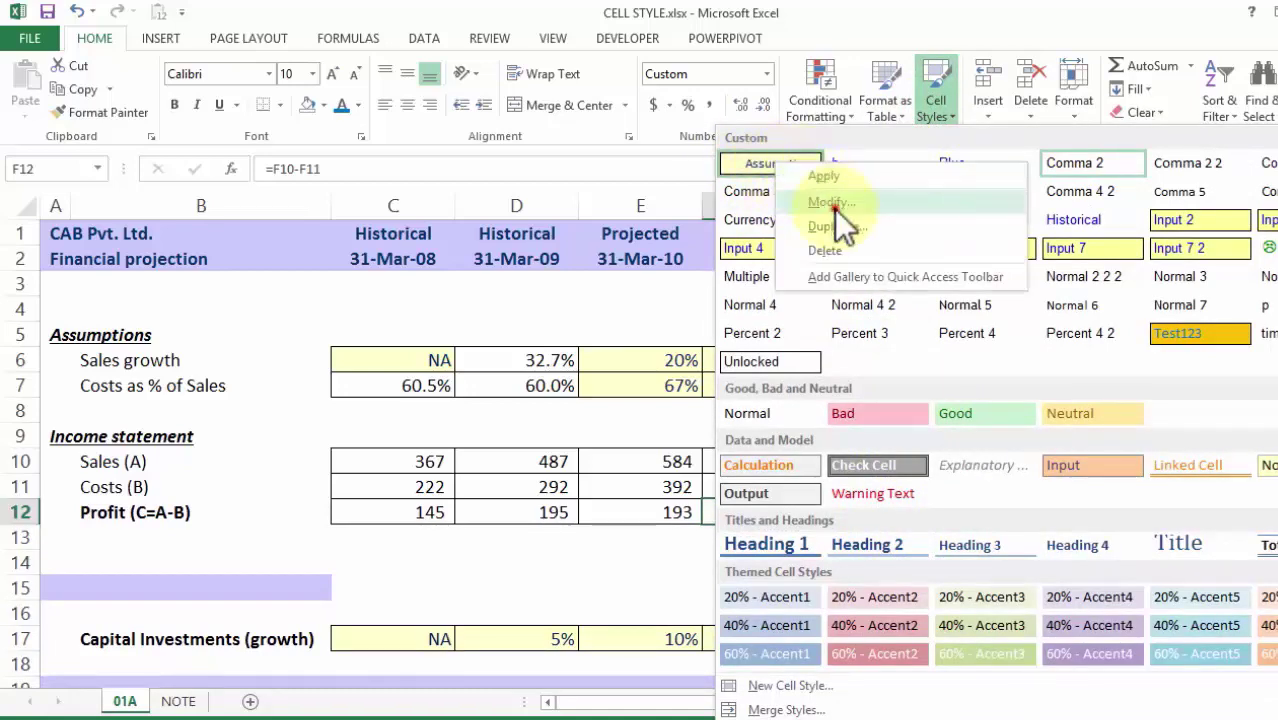
click(834, 209)
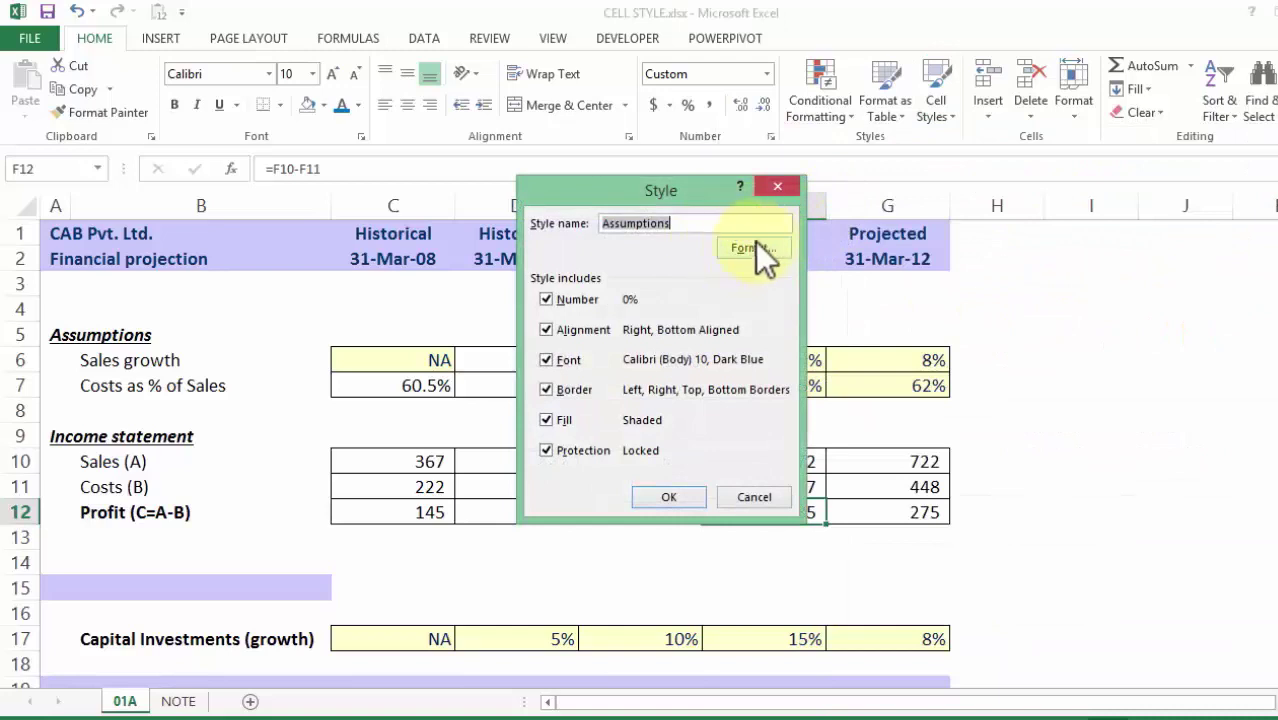
click(747, 245)
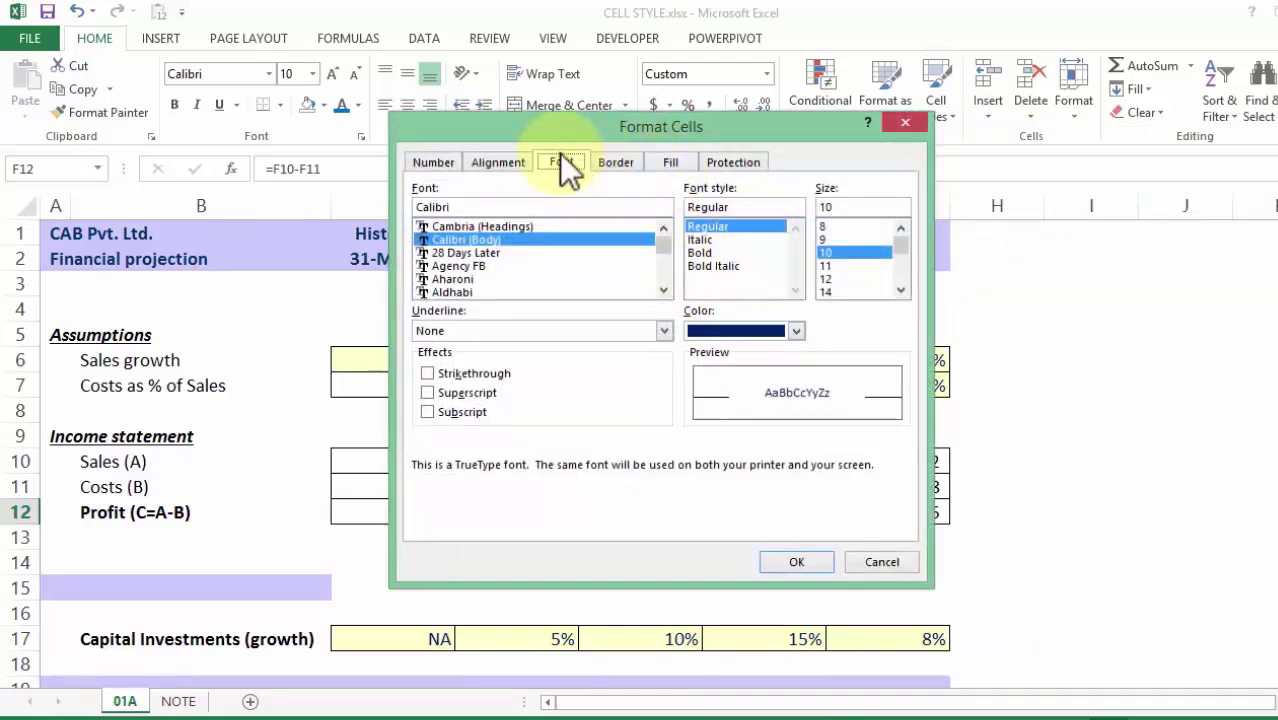
click(796, 332)
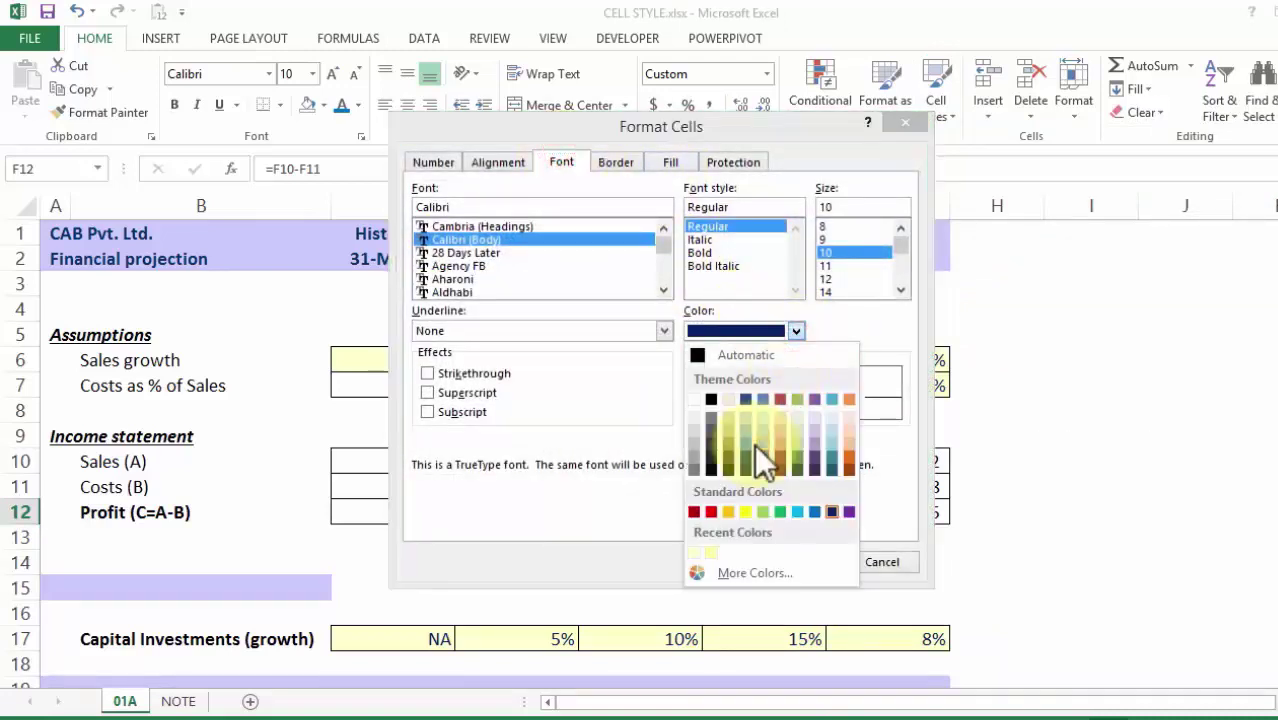
click(815, 512)
click(796, 562)
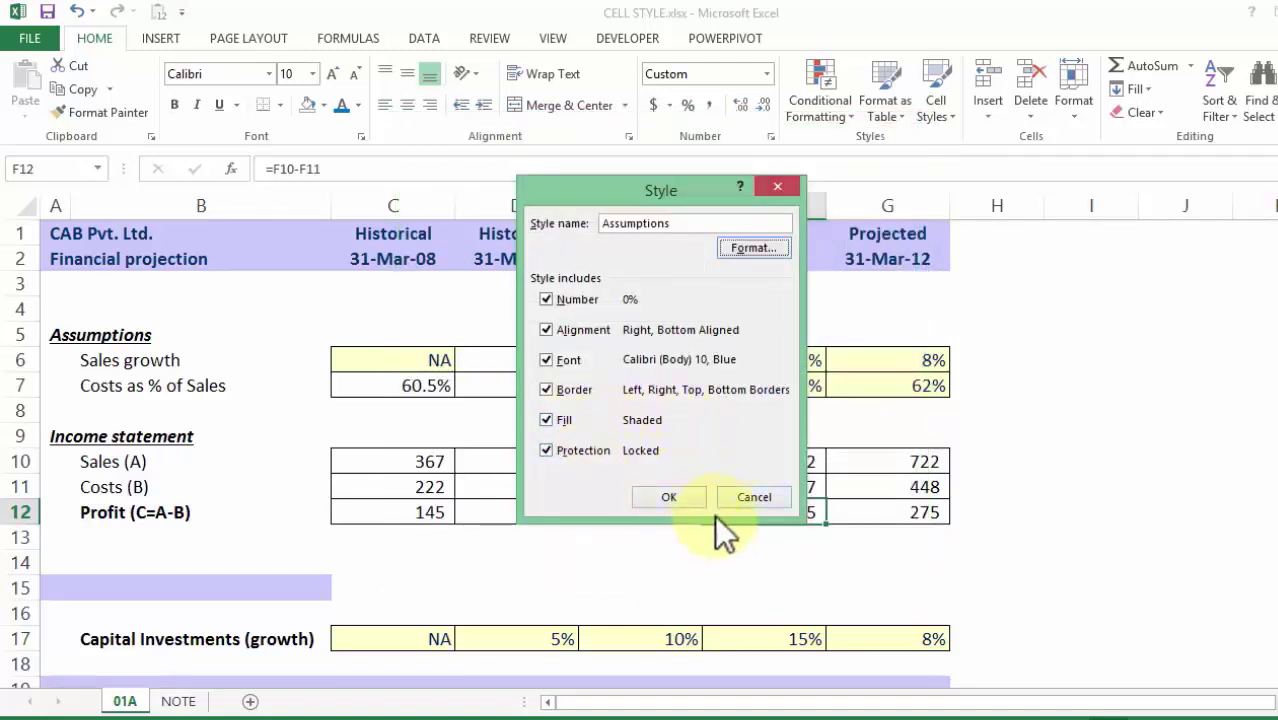
click(672, 496)
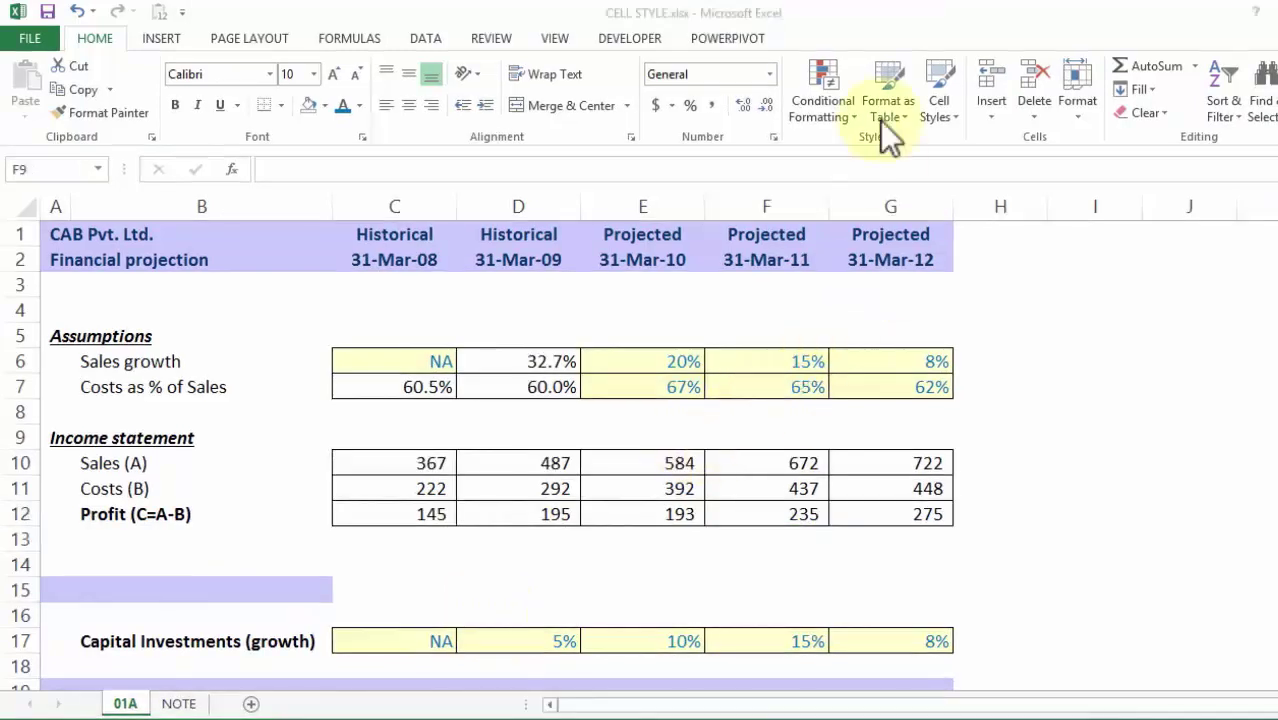
click(939, 117)
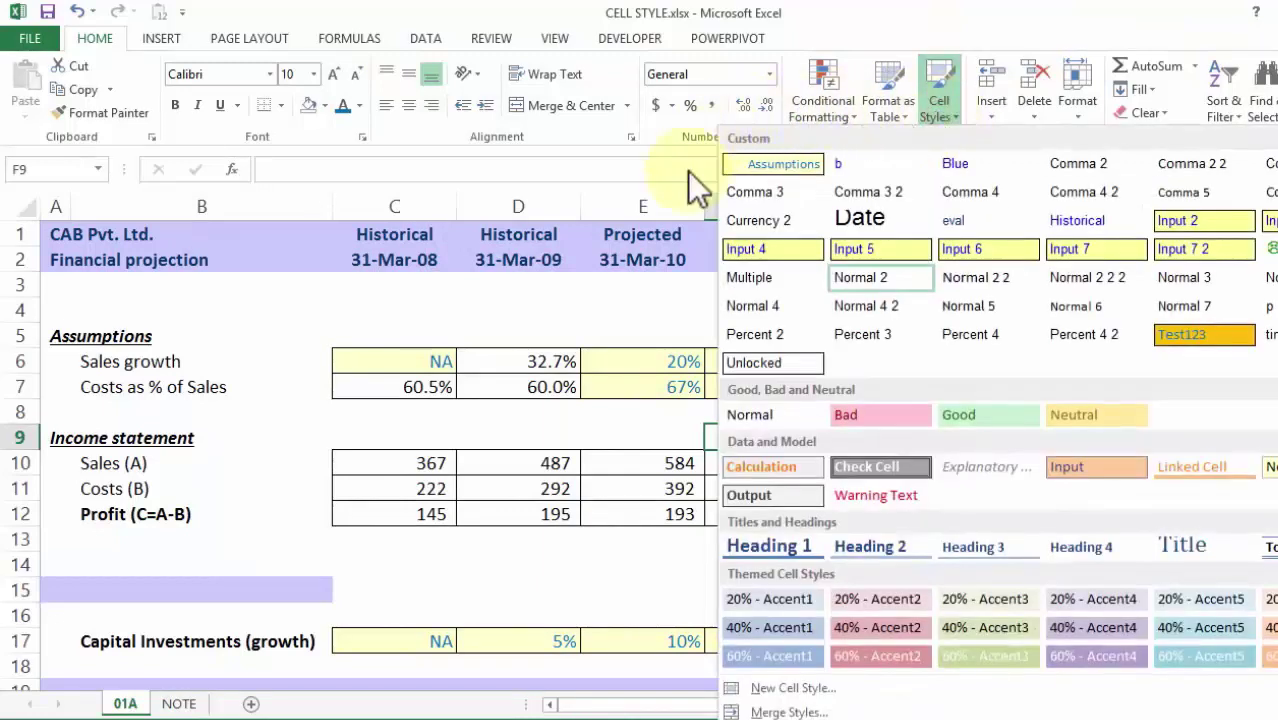
click(605, 333)
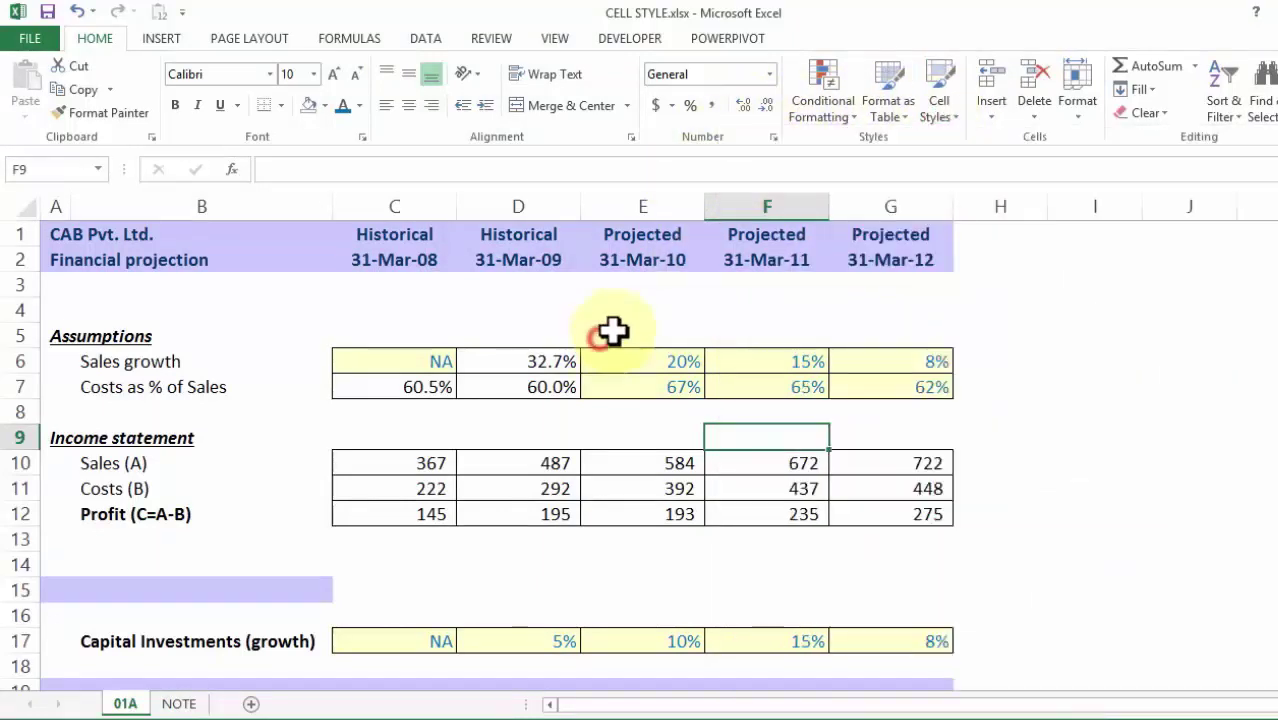
click(950, 114)
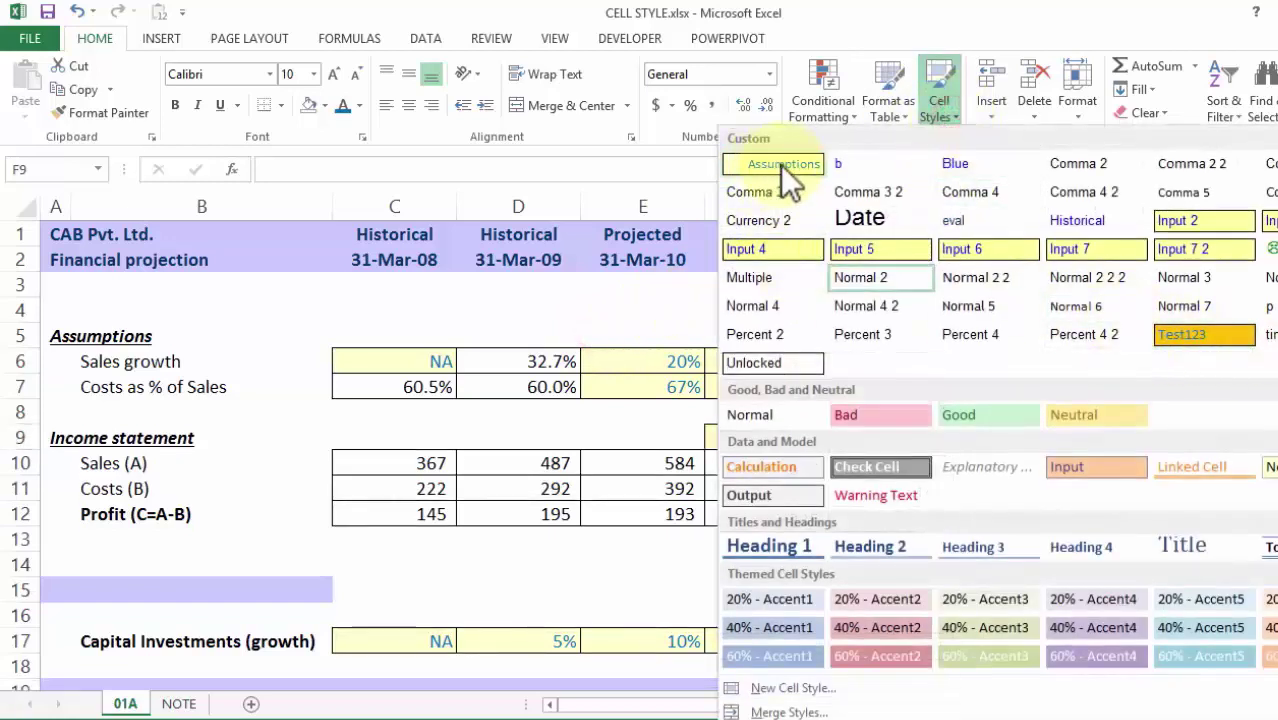
click(580, 393)
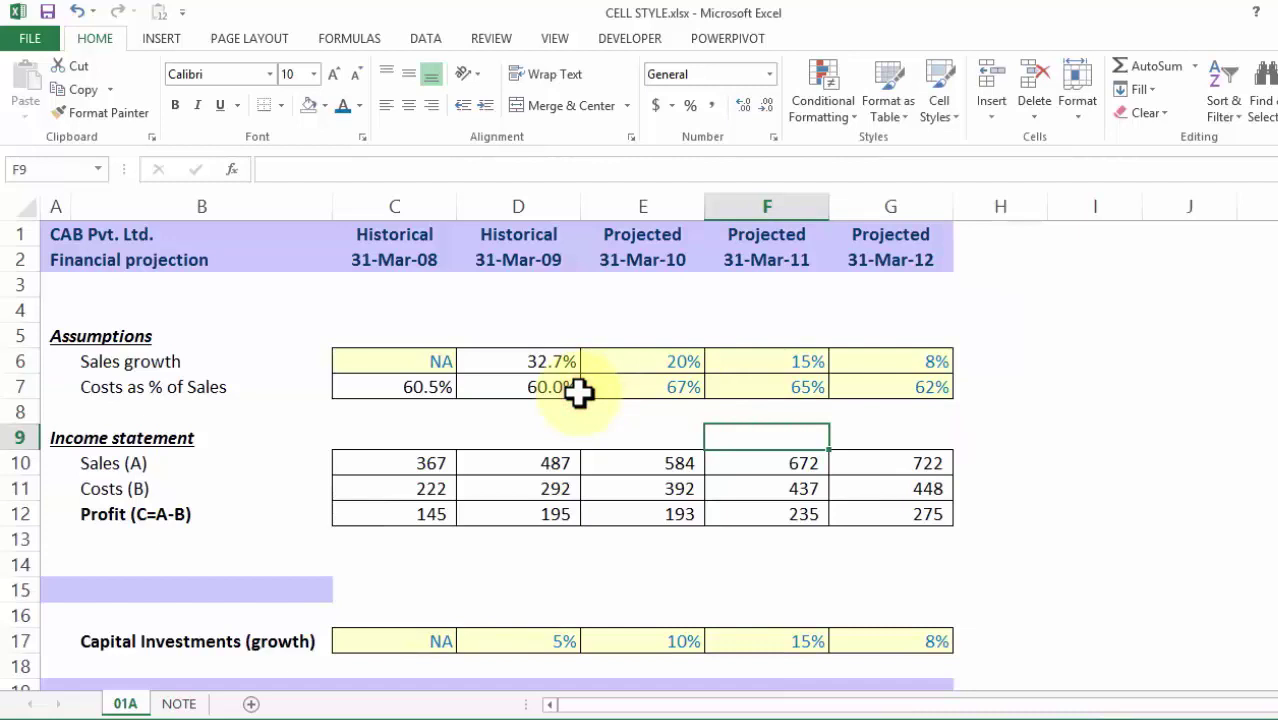
Create a new blank workbook, Book2, and maximize its window.
key(ctrl+n)
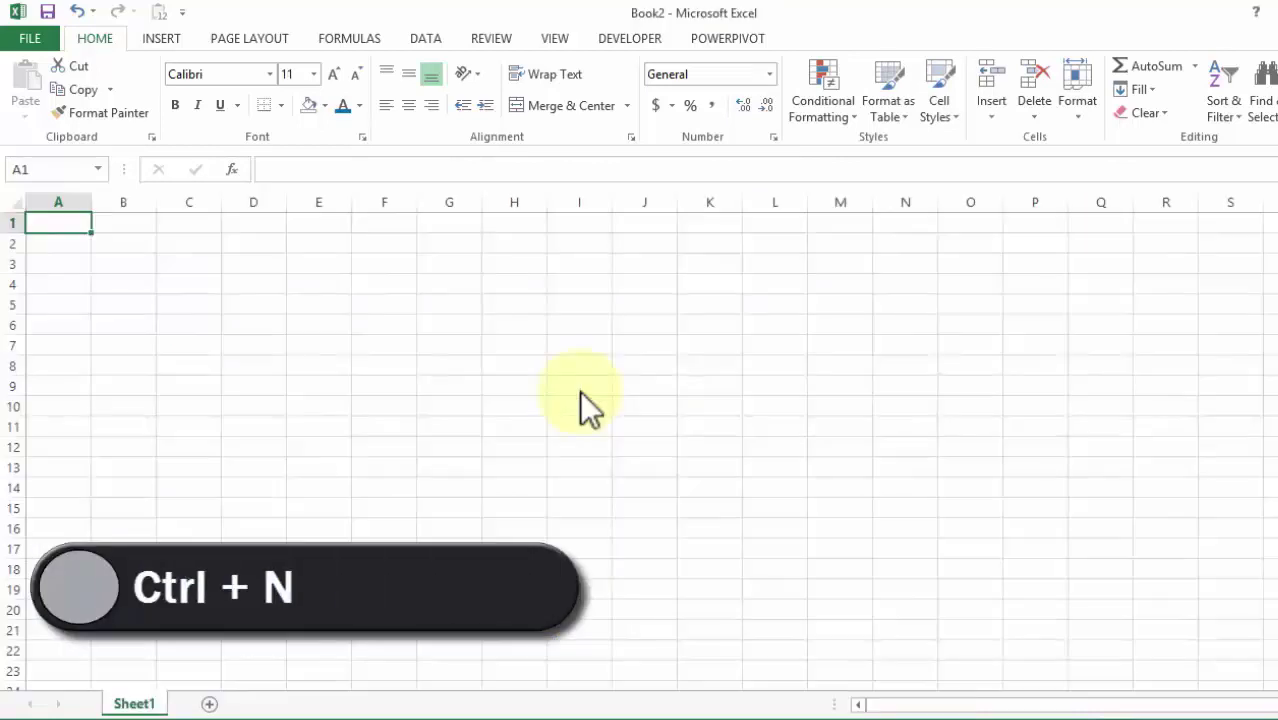
double_click(700, 15)
drag(673, 86, 639, 195)
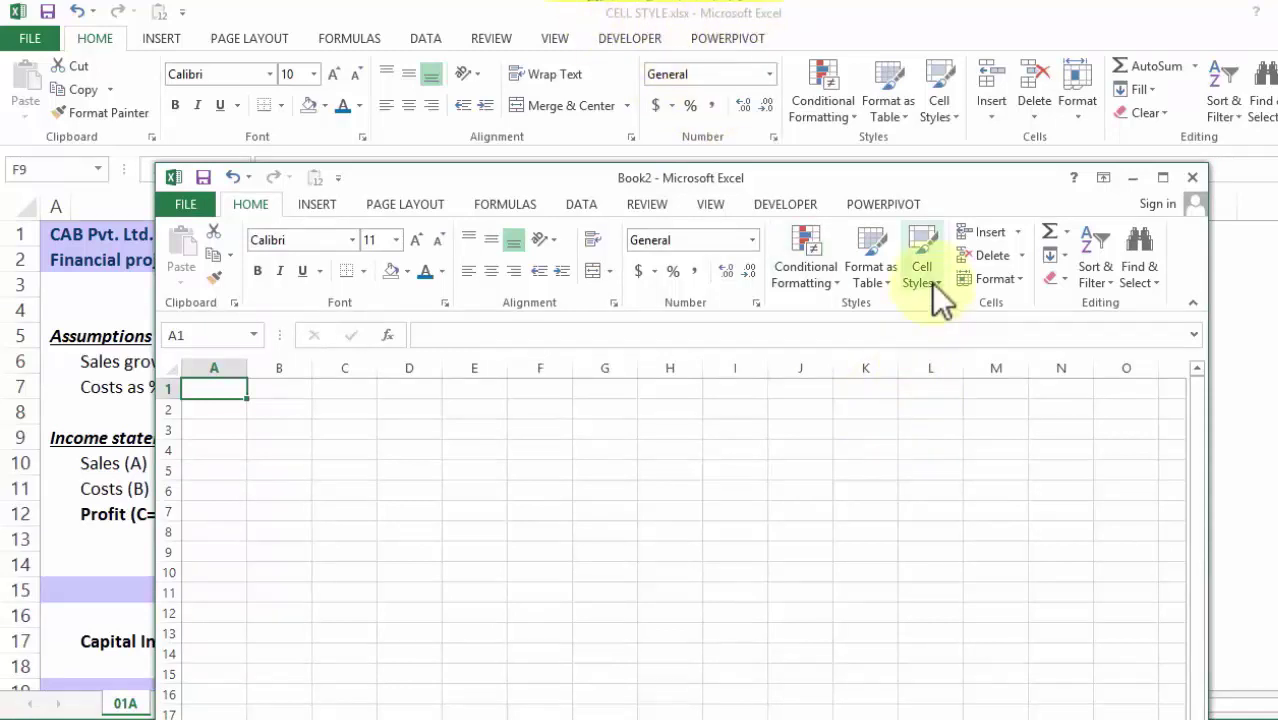
double_click(881, 177)
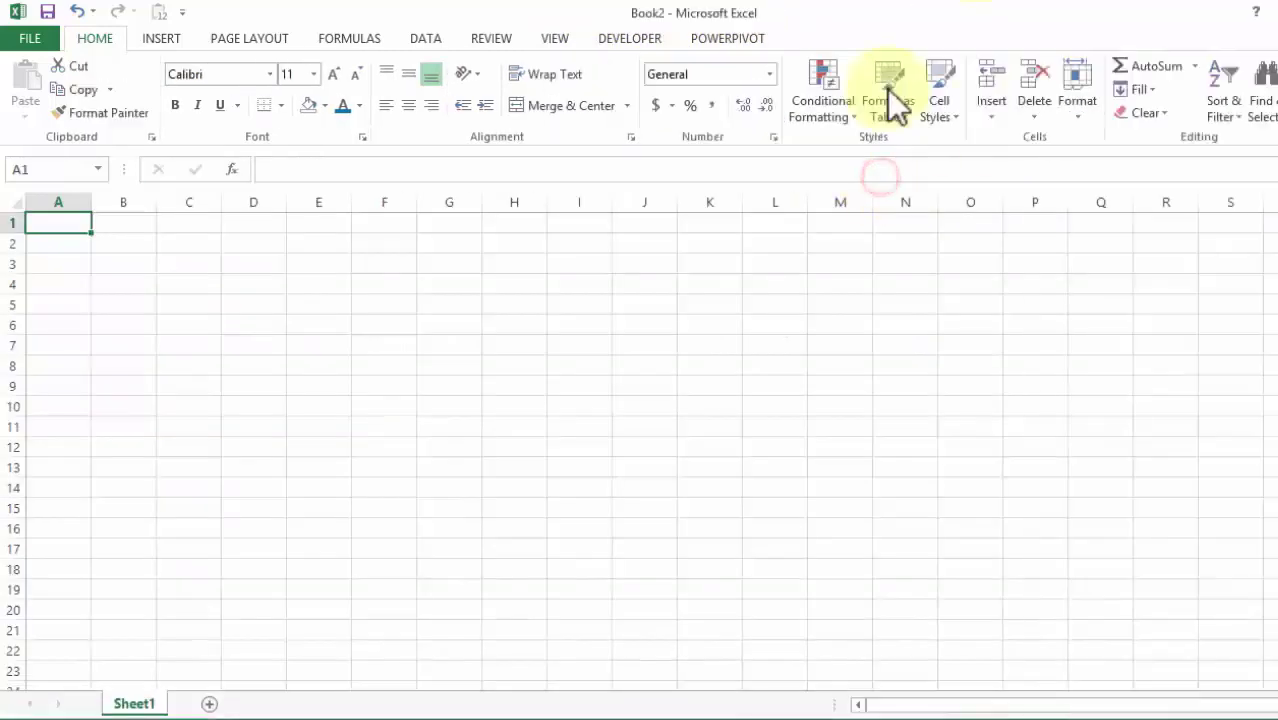
Merge the cell styles from CELL STYLE.xlsx into Book2.
click(941, 106)
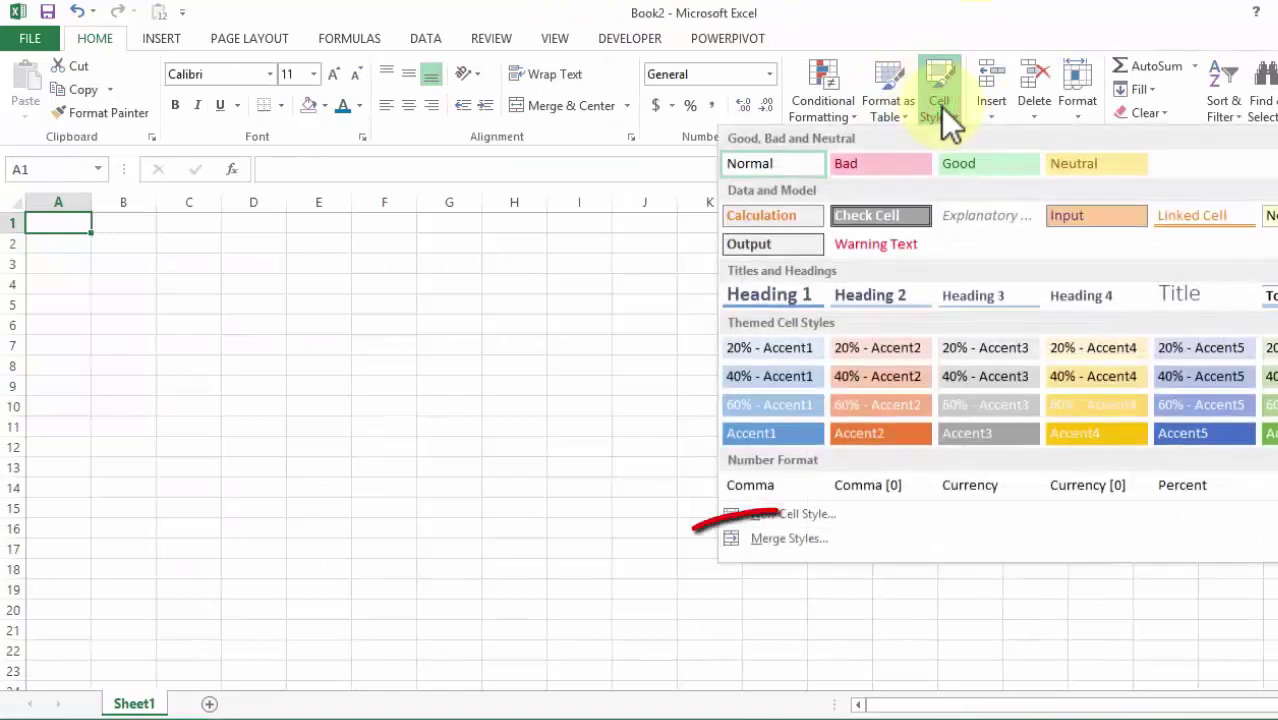
click(783, 542)
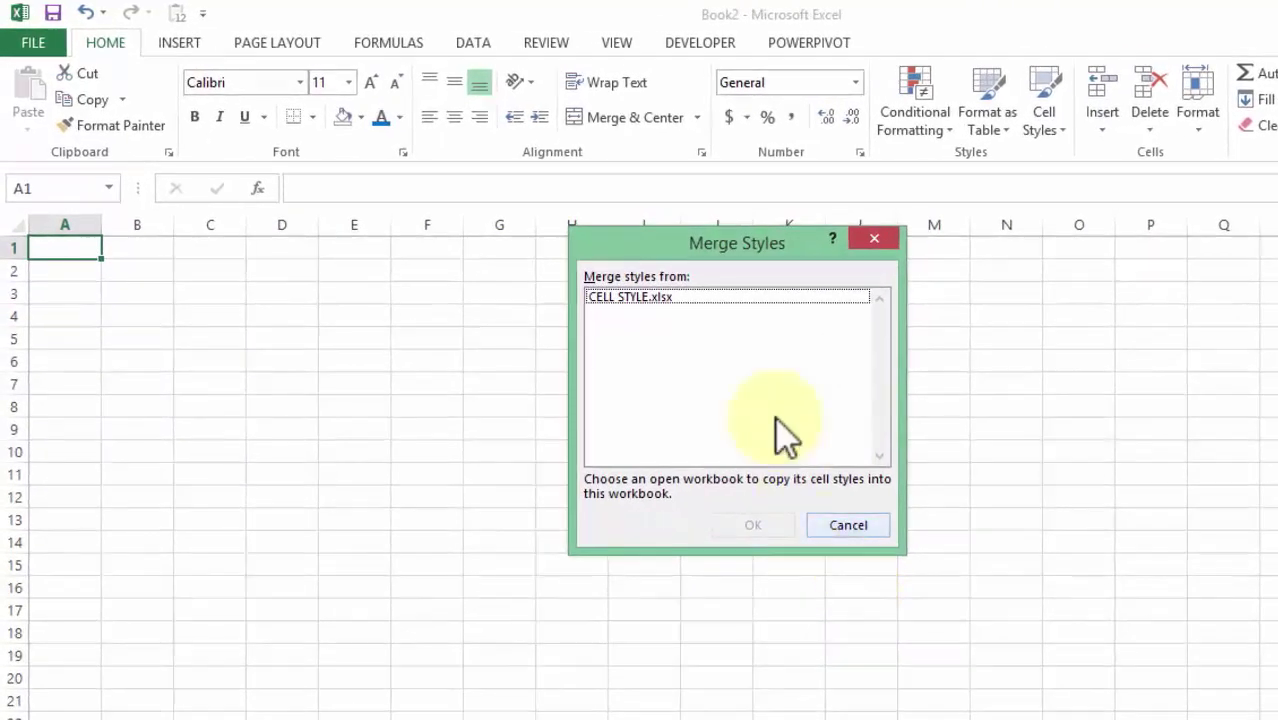
click(650, 296)
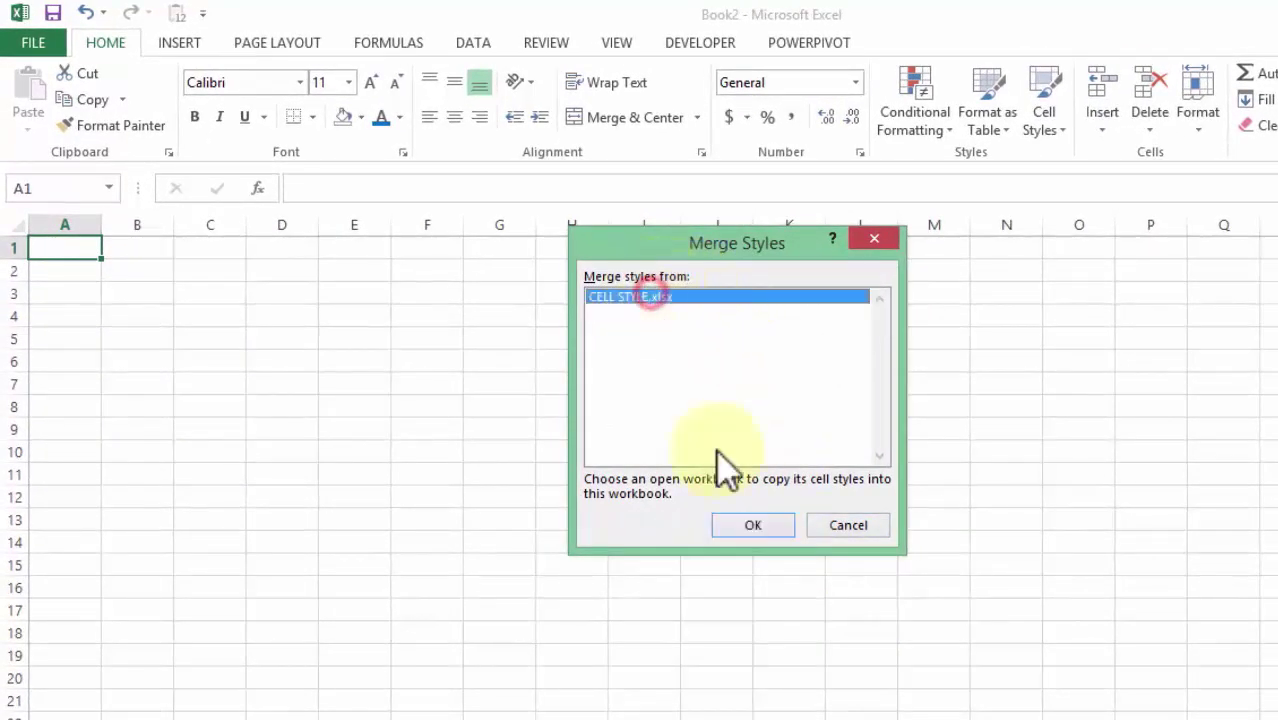
click(745, 530)
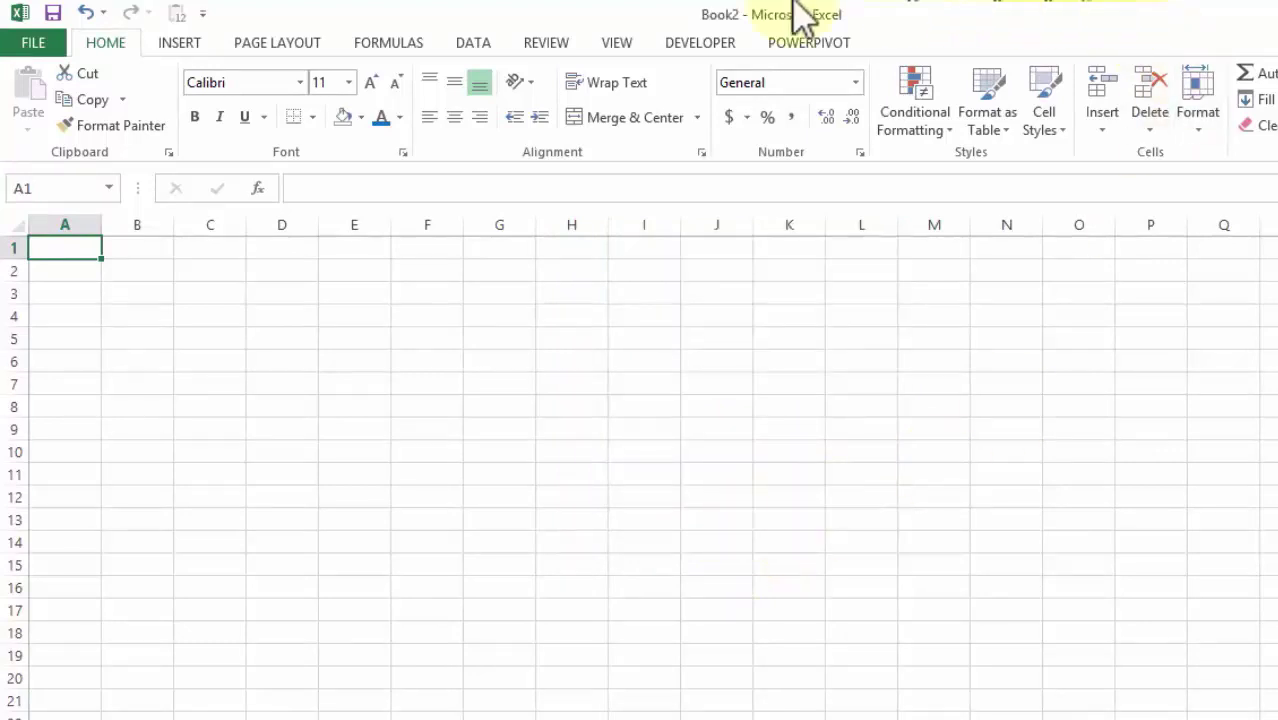
Apply the Assumptions style to Book2's A1, then close CELL STYLE.xlsx without saving.
click(1047, 125)
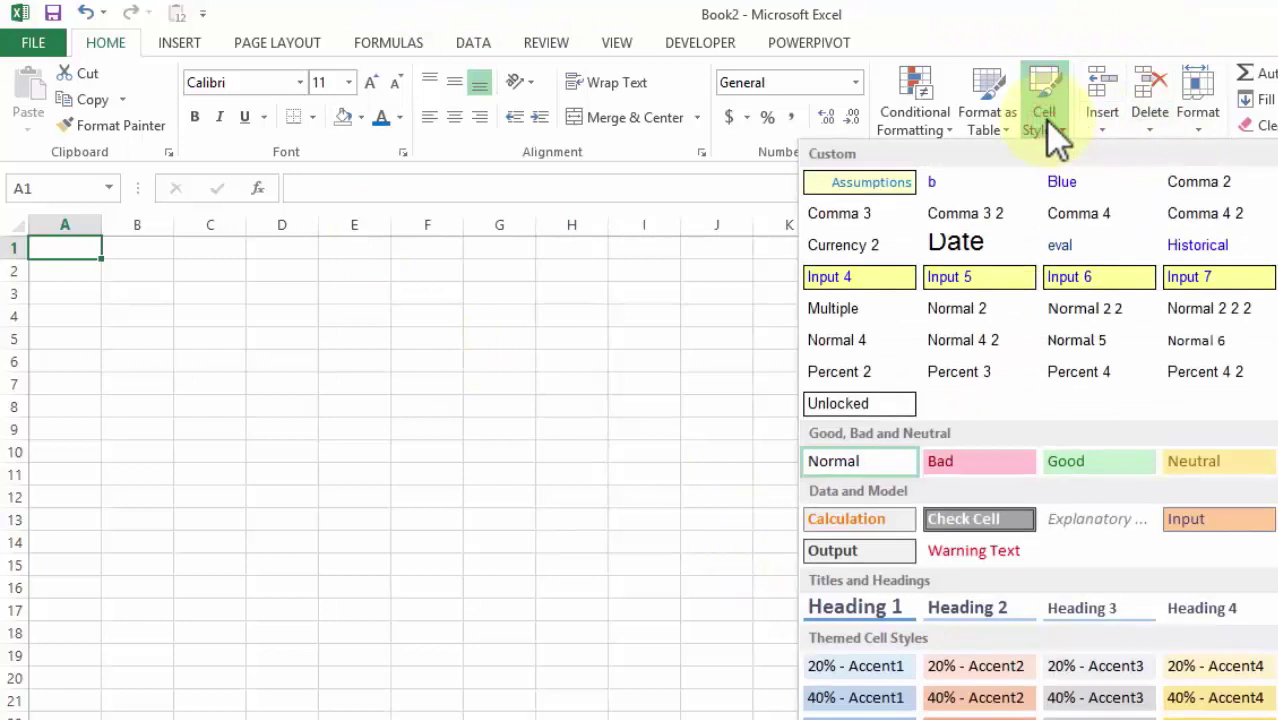
click(866, 183)
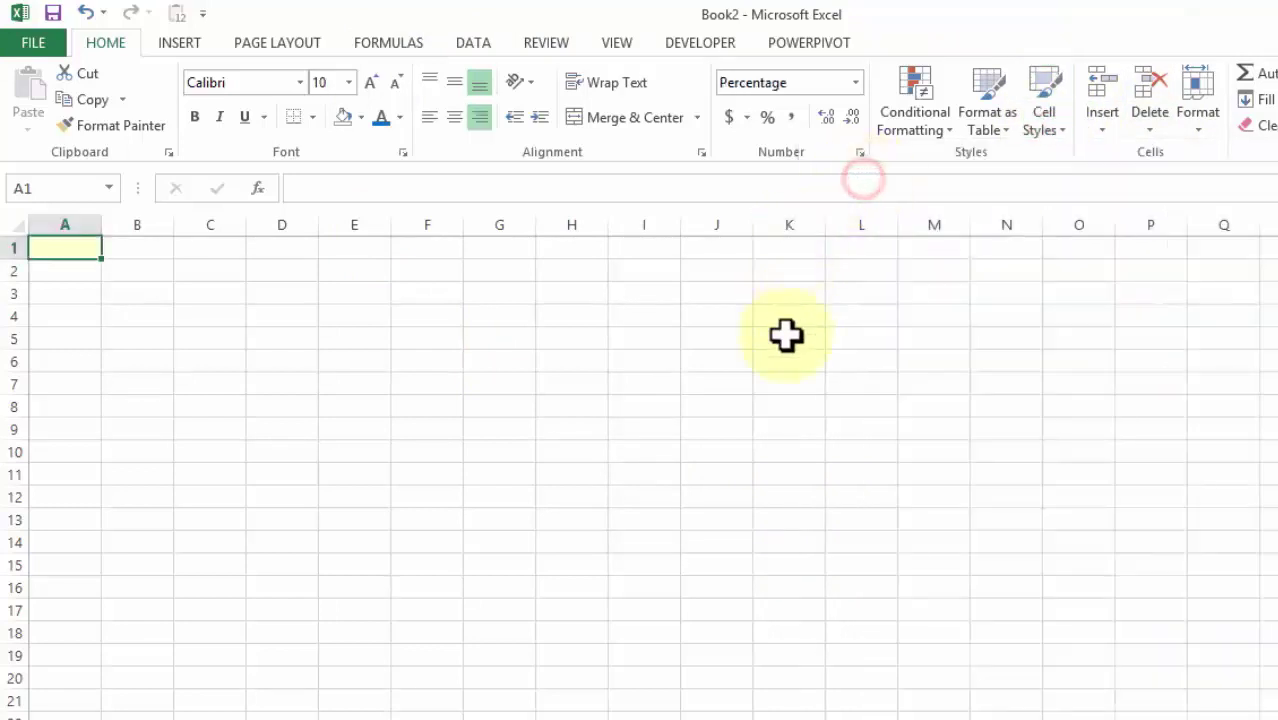
key(alt+Tab)
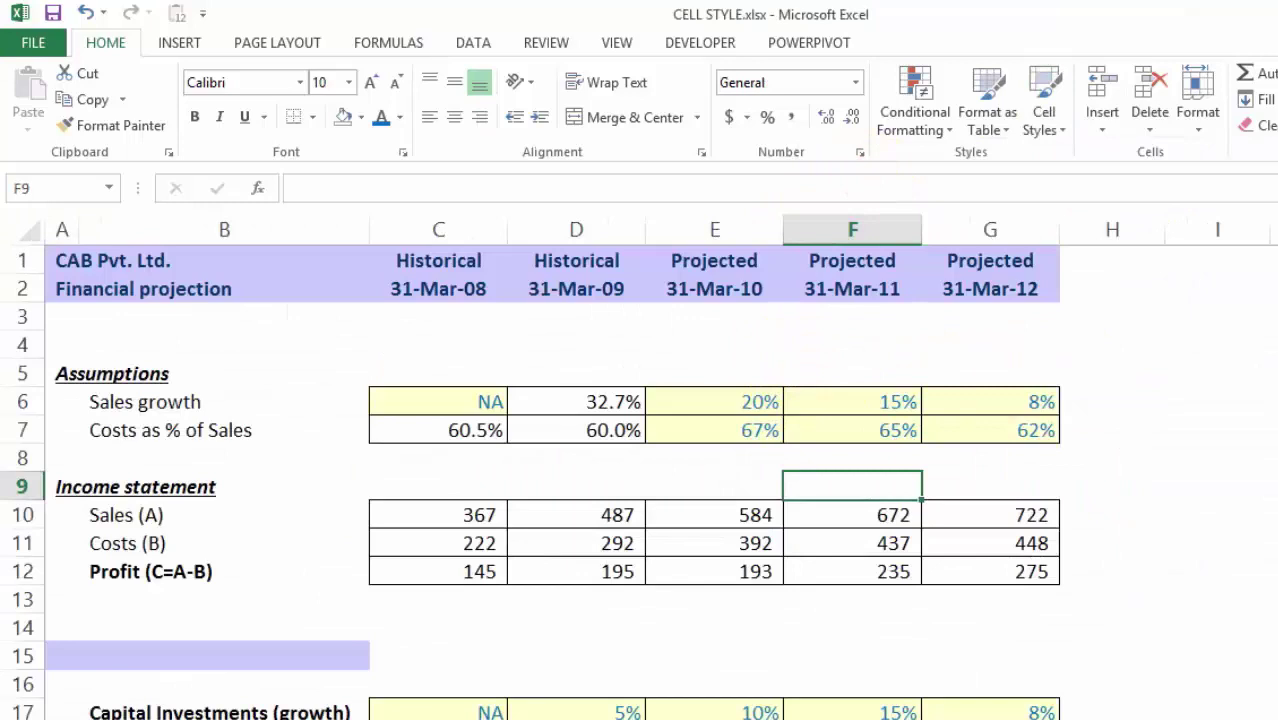
key(ctrl+w)
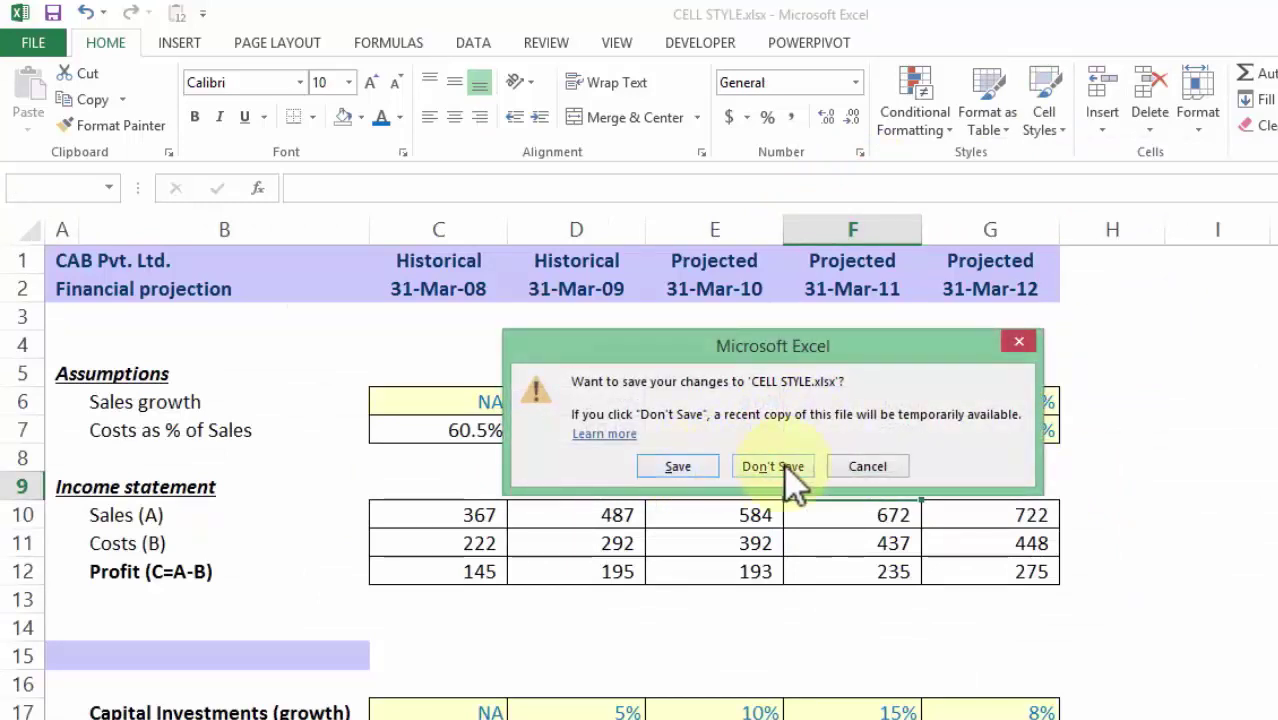
click(773, 467)
Reapply the Assumptions style to A1 and move the selection to I5.
click(1060, 138)
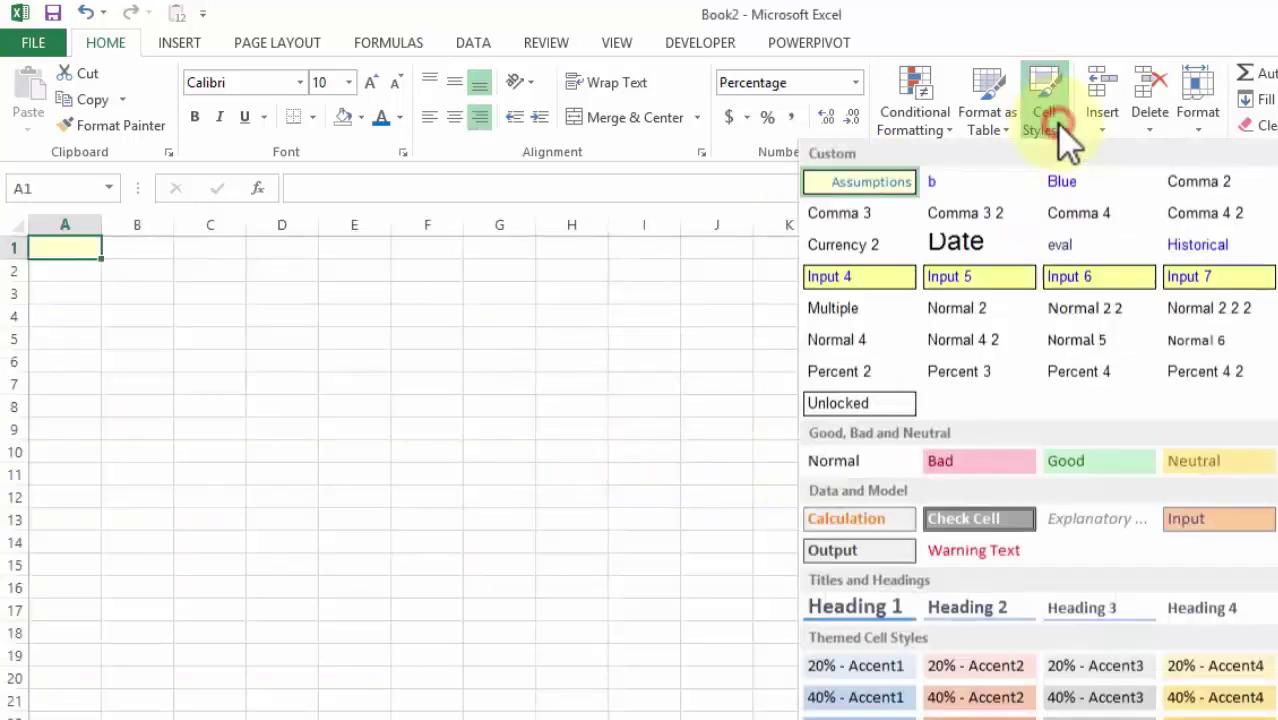
click(866, 183)
click(650, 339)
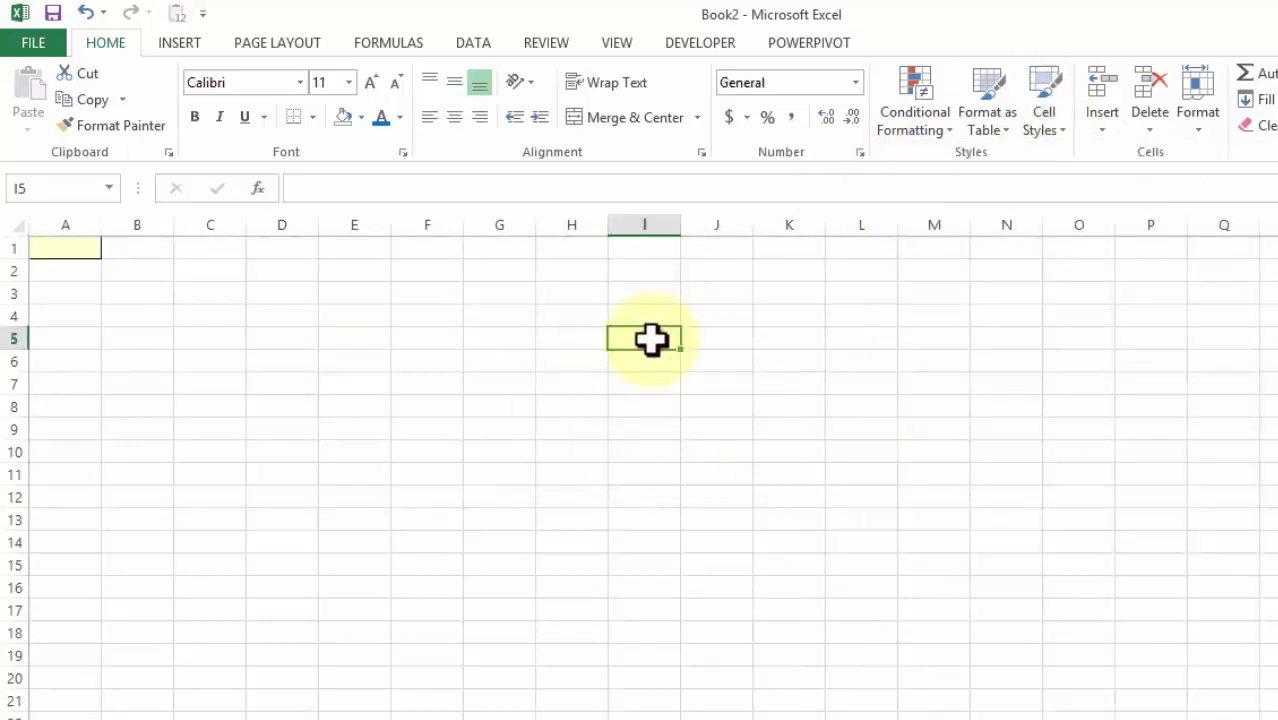